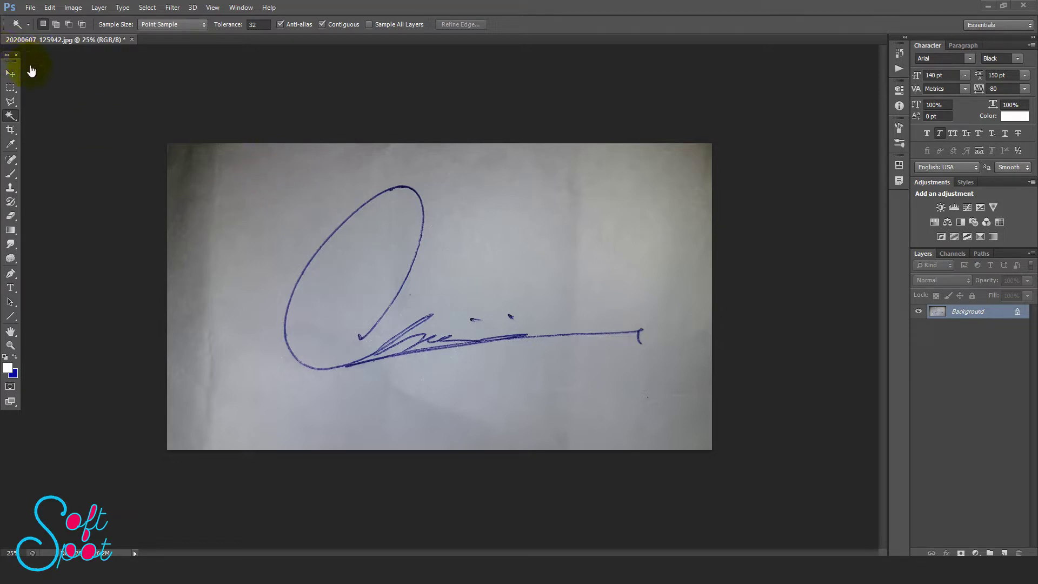
left_click(11, 75)
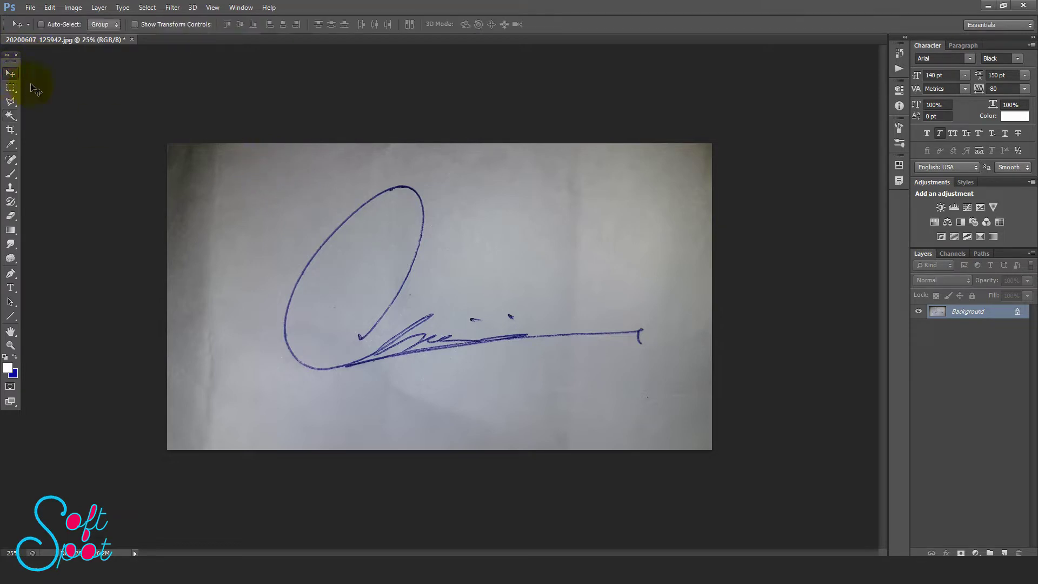
left_click(31, 8)
left_click(44, 34)
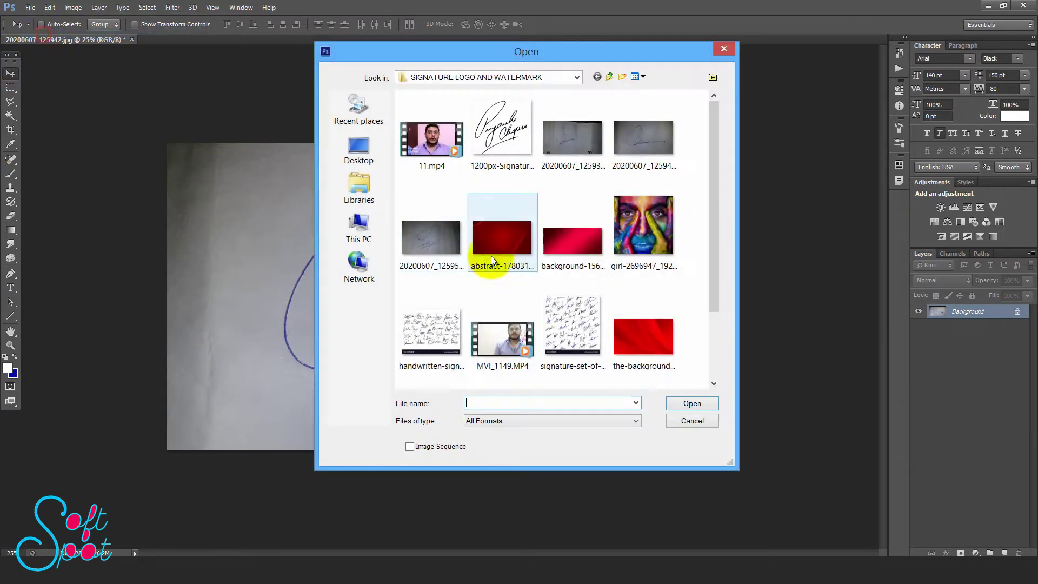
left_click(724, 50)
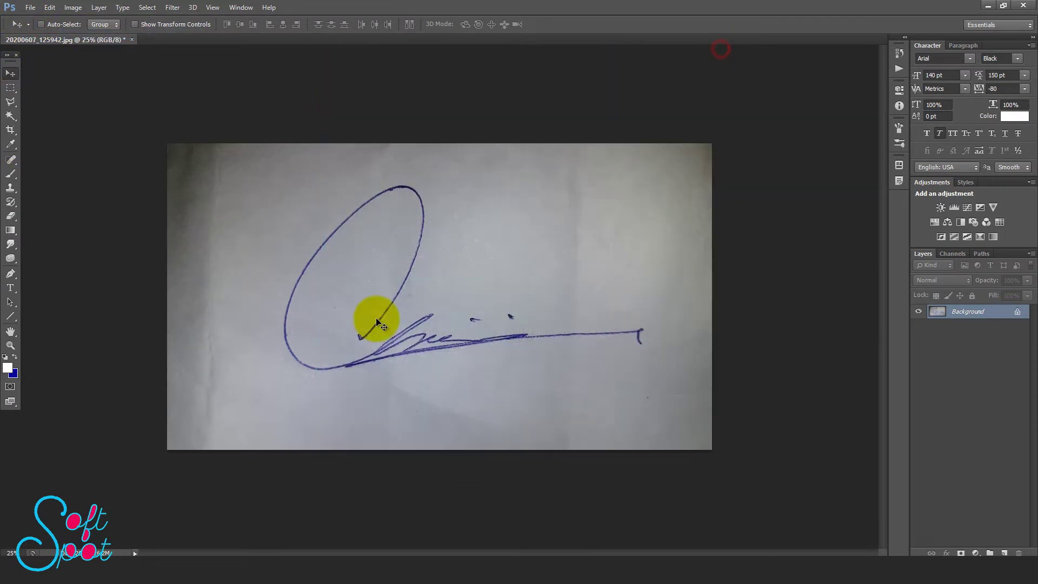
left_click(11, 117)
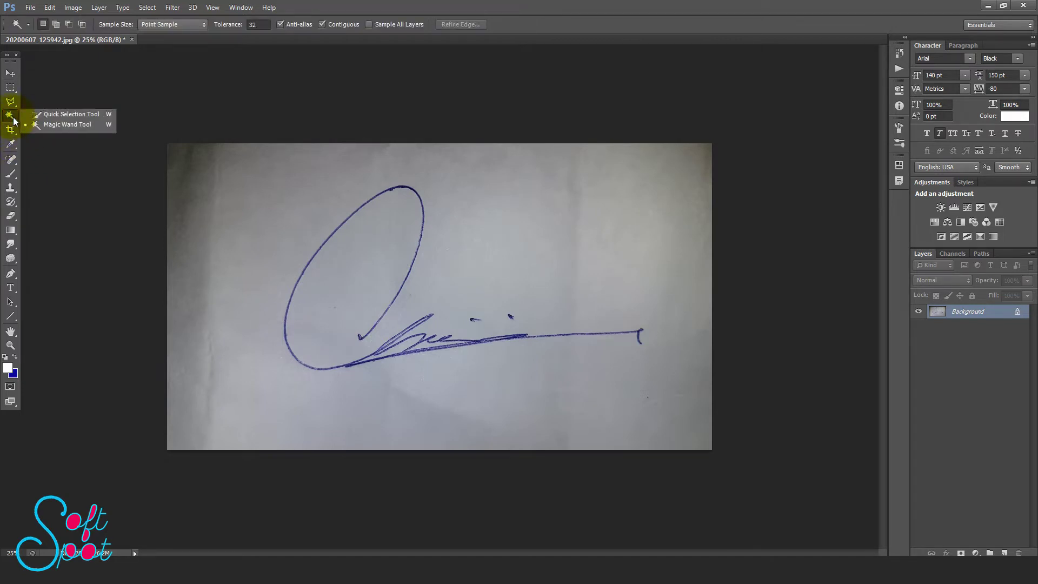
left_click(44, 124)
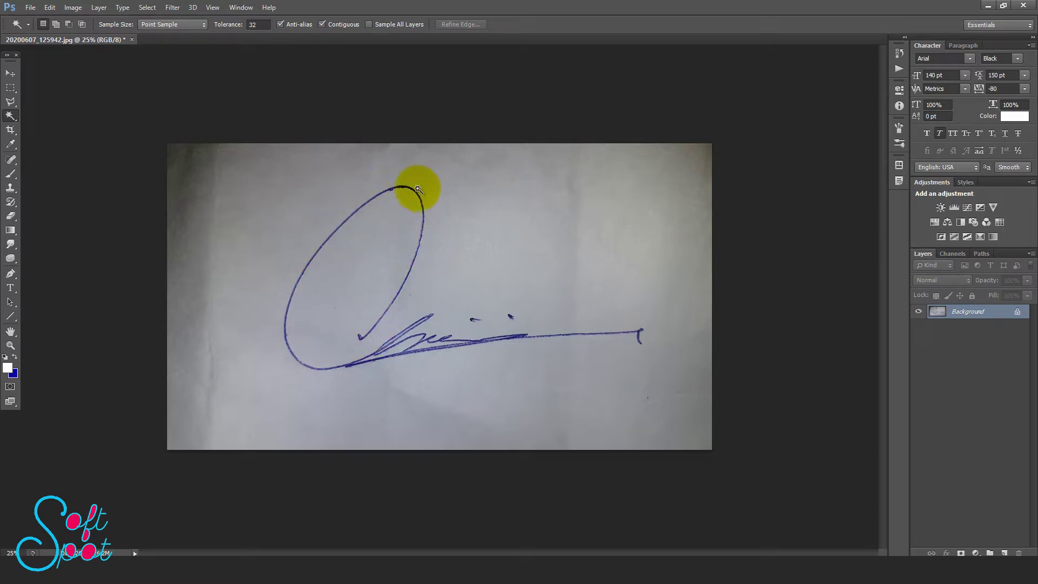
- Magic Wand-select the paper, adding the upper-left, speckled, between-stroke and bottom-right areas
left_click(257, 239)
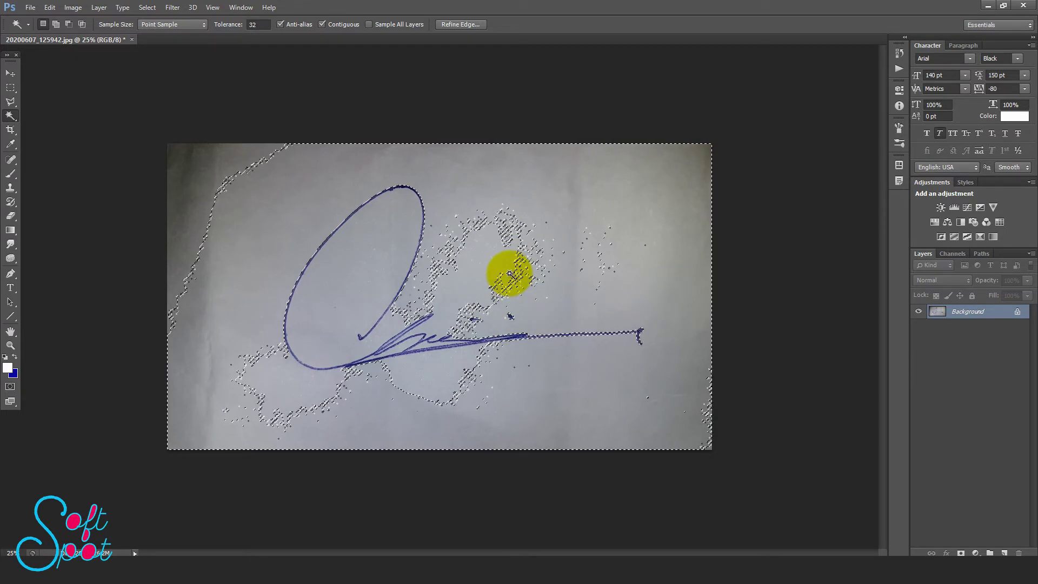
left_click(222, 170, "shift")
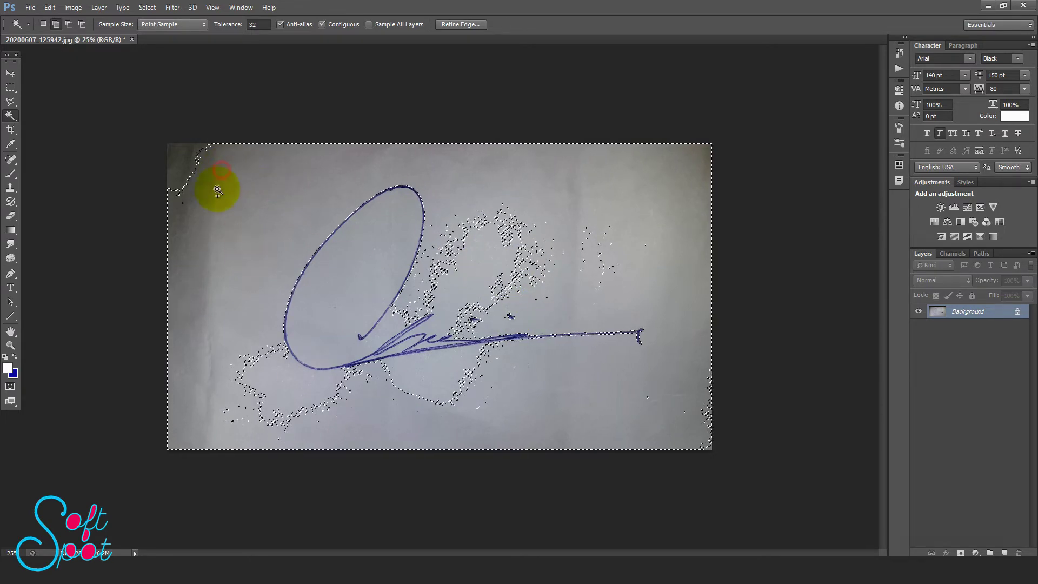
left_click(250, 378, "shift")
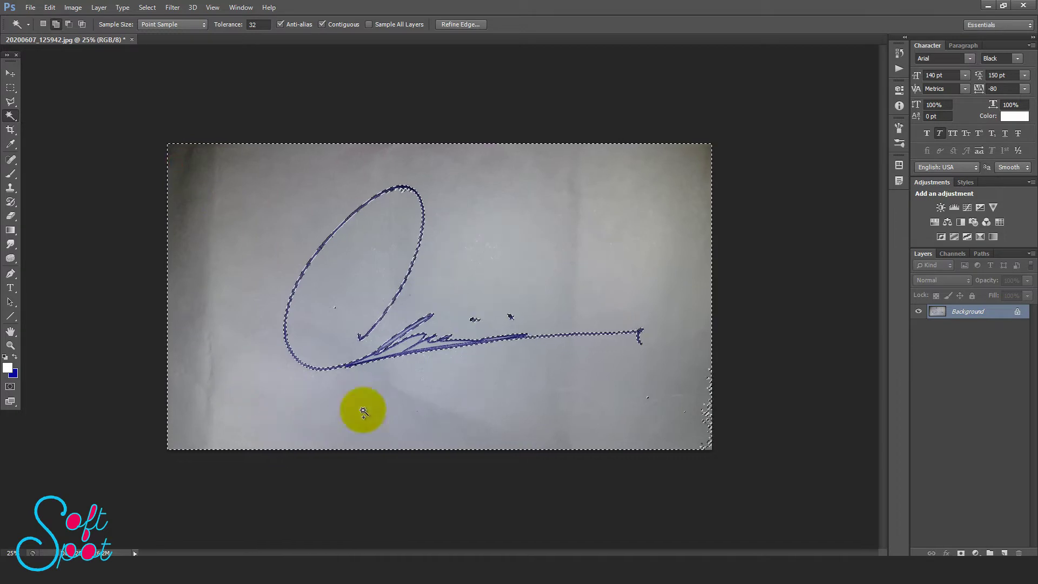
left_click(408, 348, "shift")
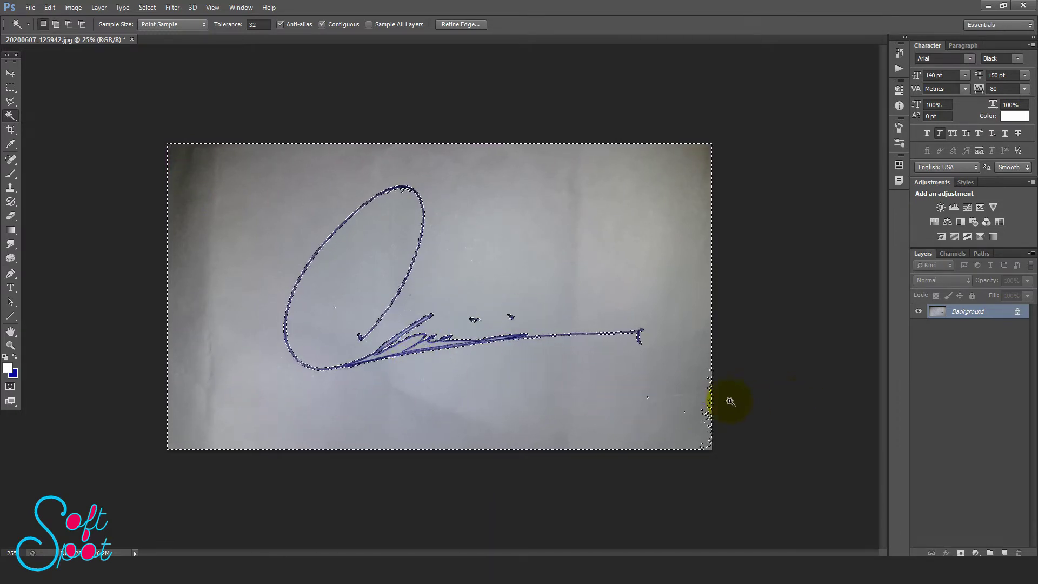
left_click(707, 416, "shift")
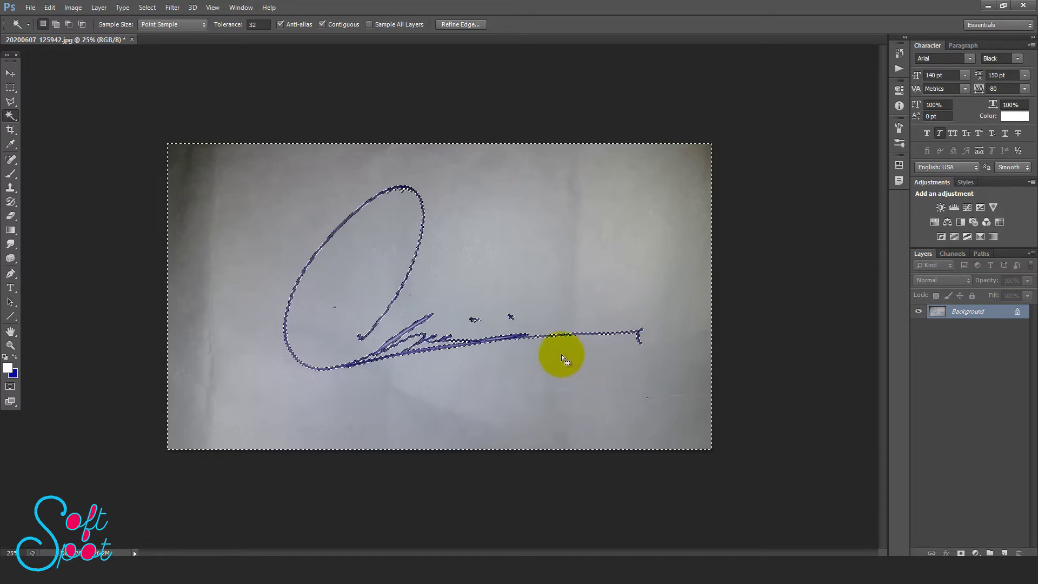
- Invert the selection to just the signature strokes and copy them
key("ctrl+shift+i")
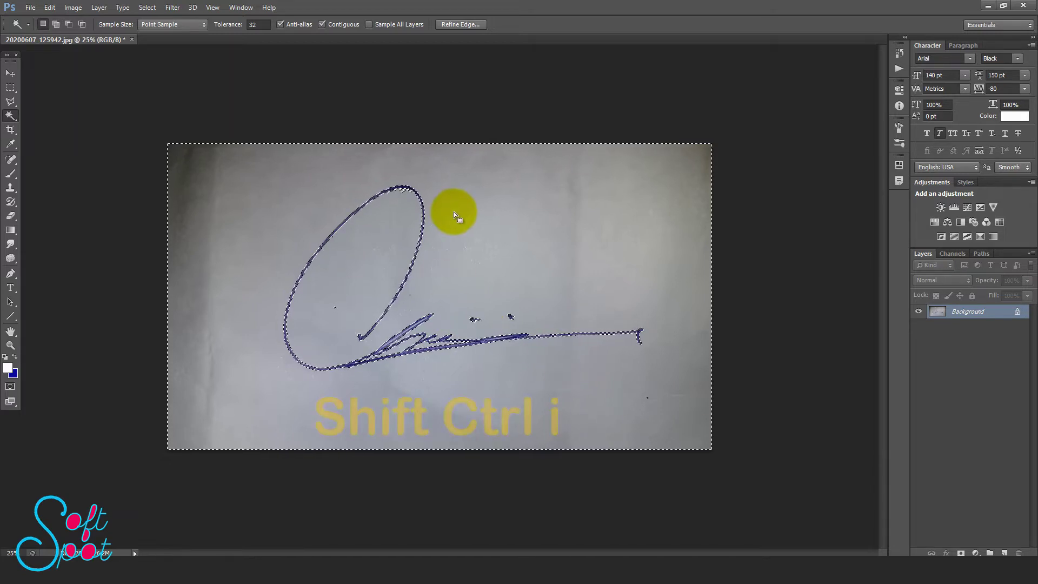
left_click(147, 7)
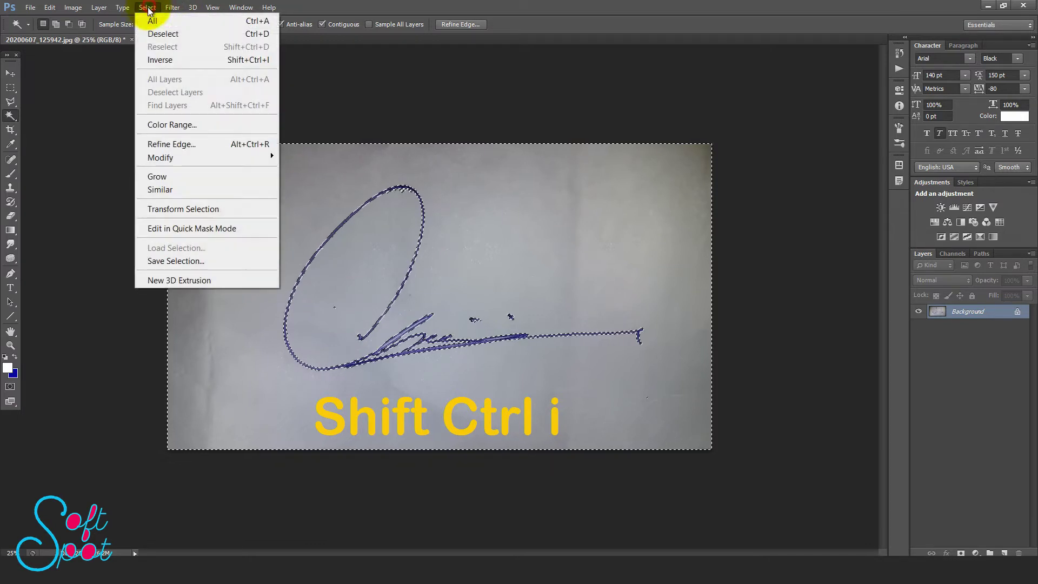
left_click(179, 60)
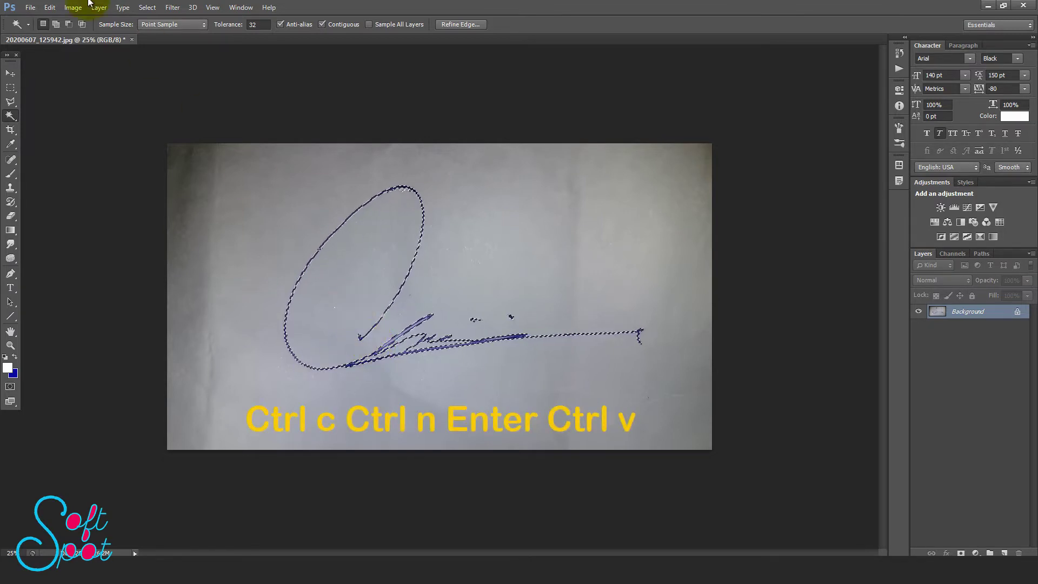
left_click(49, 7)
left_click(76, 100)
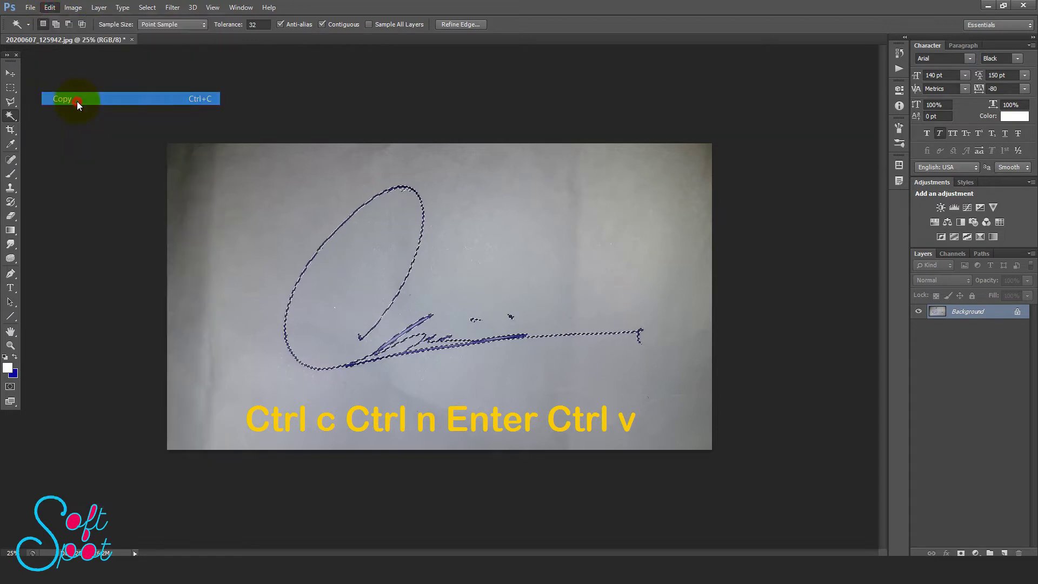
- Create a new 4029 × 2174 px Clipboard-preset document with Transparent background contents
left_click(30, 7)
left_click(37, 21)
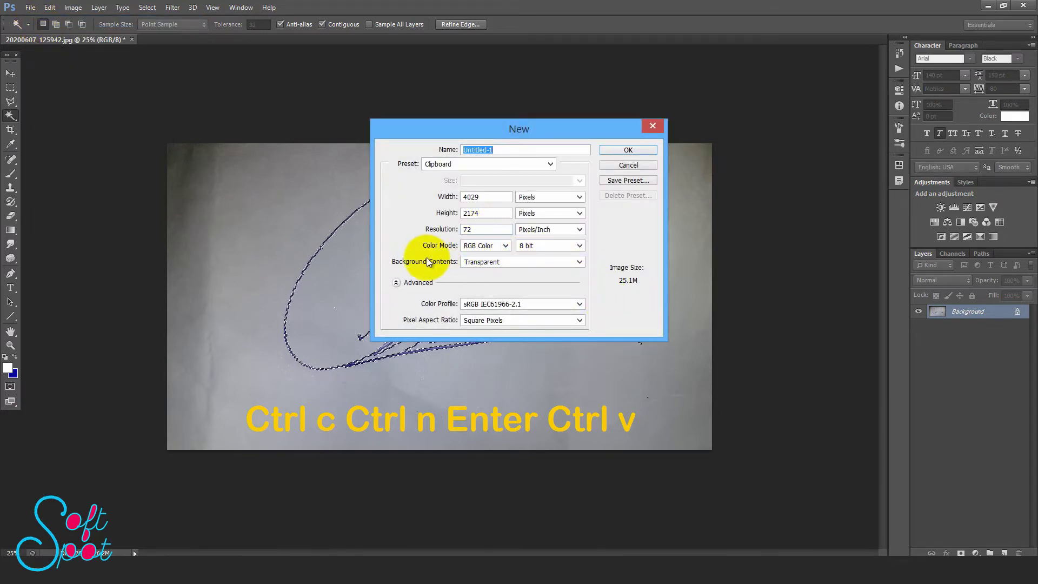
left_click(484, 261)
left_click(479, 296)
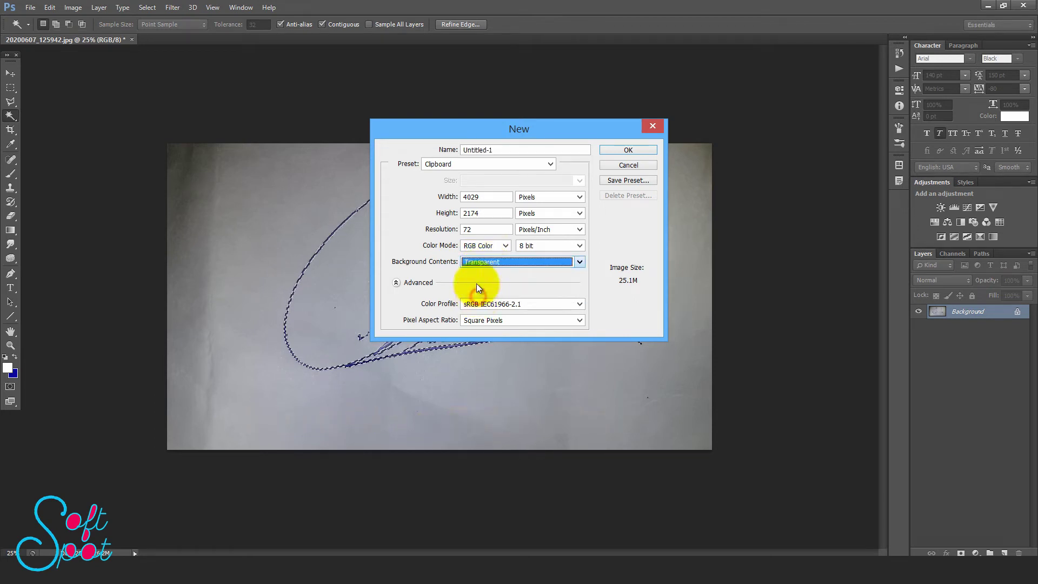
left_click(485, 264)
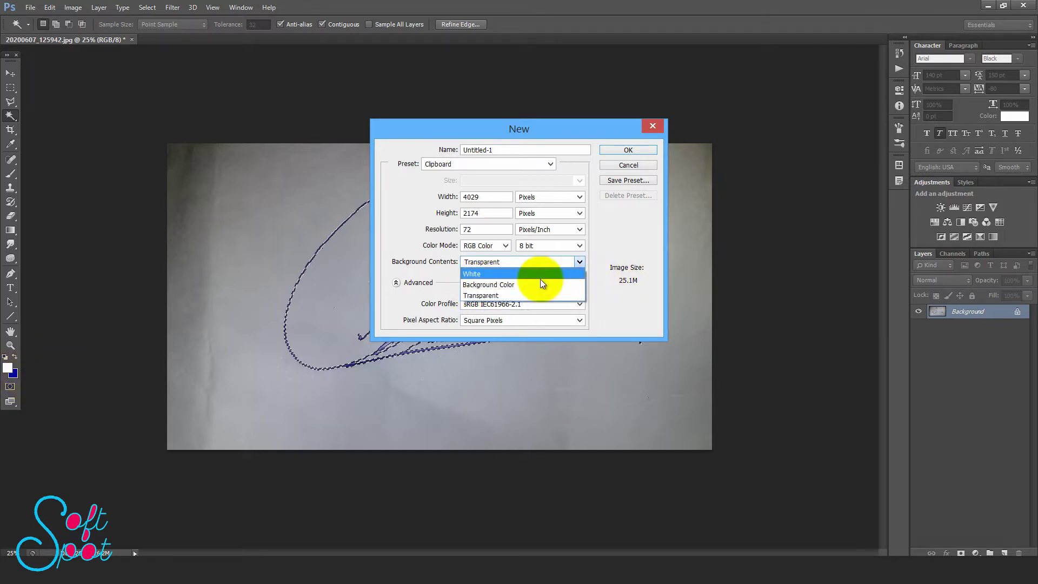
left_click(487, 264)
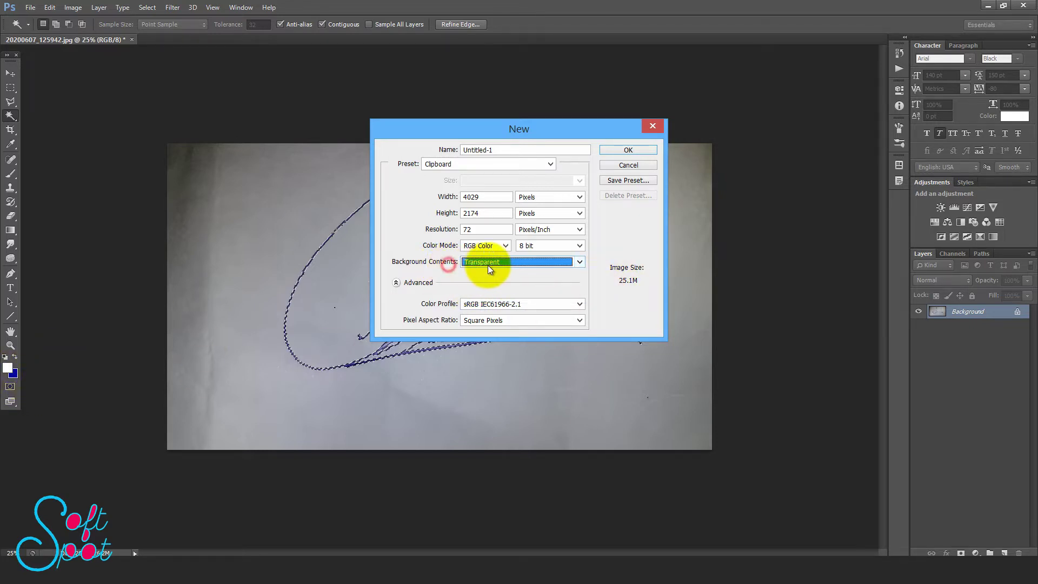
left_click(616, 152)
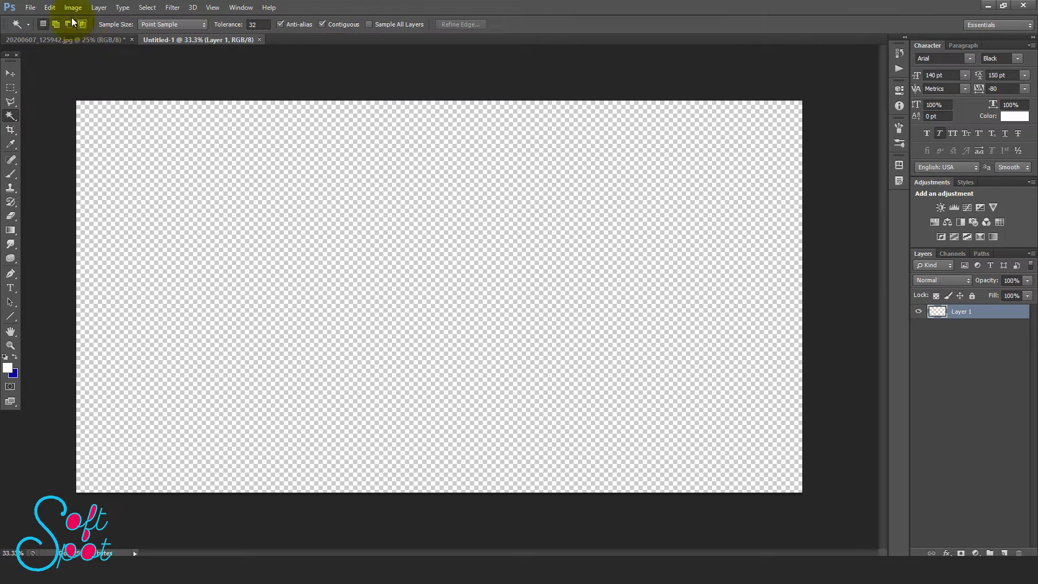
- Paste the copied signature onto Layer 1 of Untitled-1
left_click(47, 8)
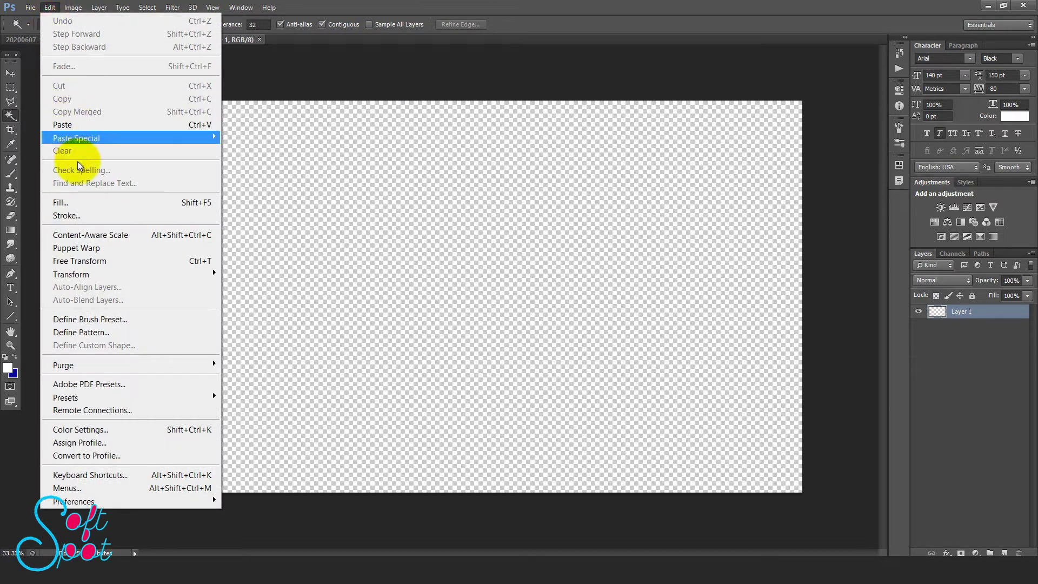
left_click(84, 126)
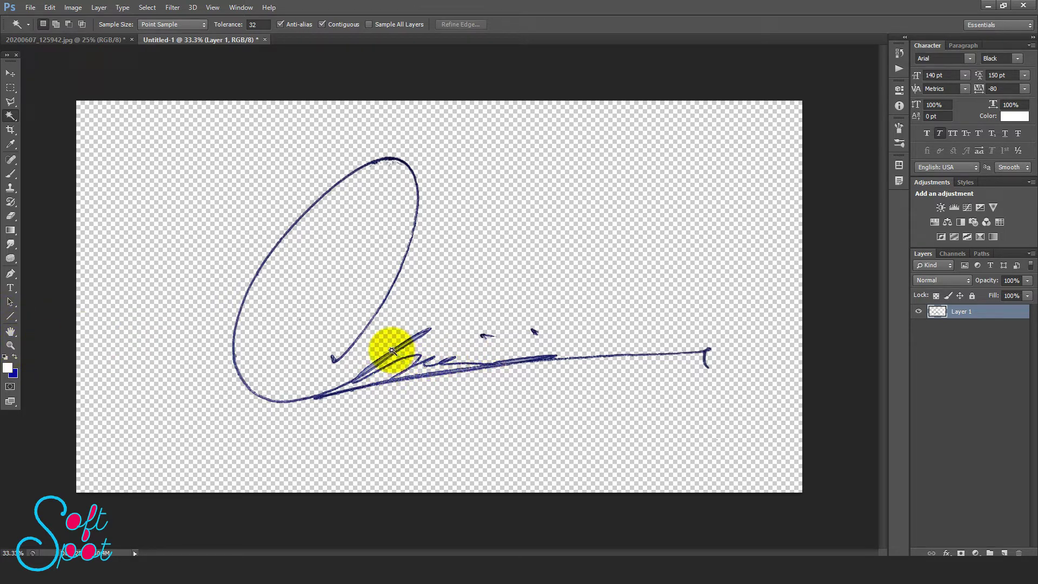
key("z")
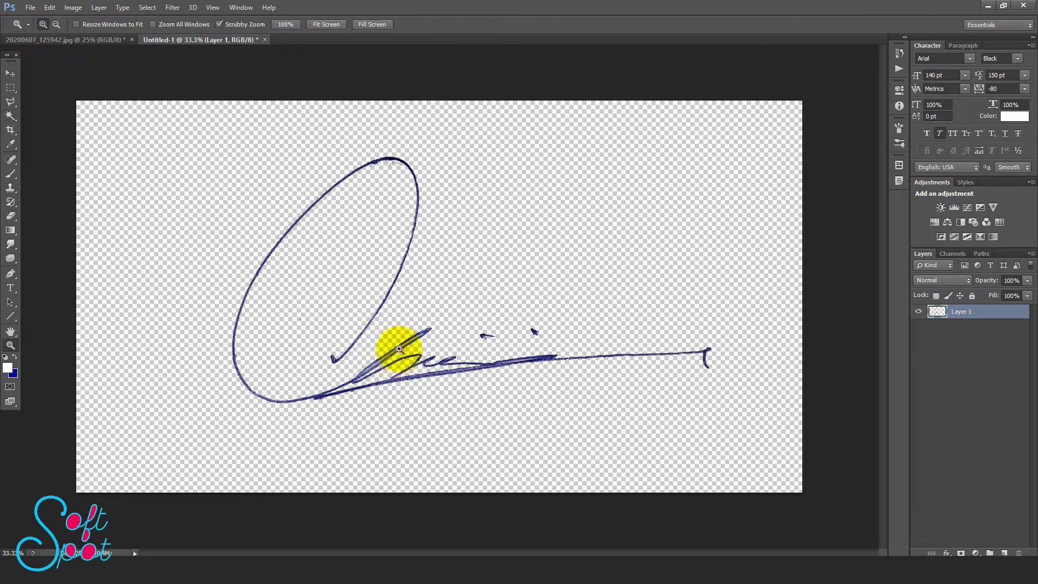
left_click(395, 354)
left_click(398, 350)
left_click(399, 350)
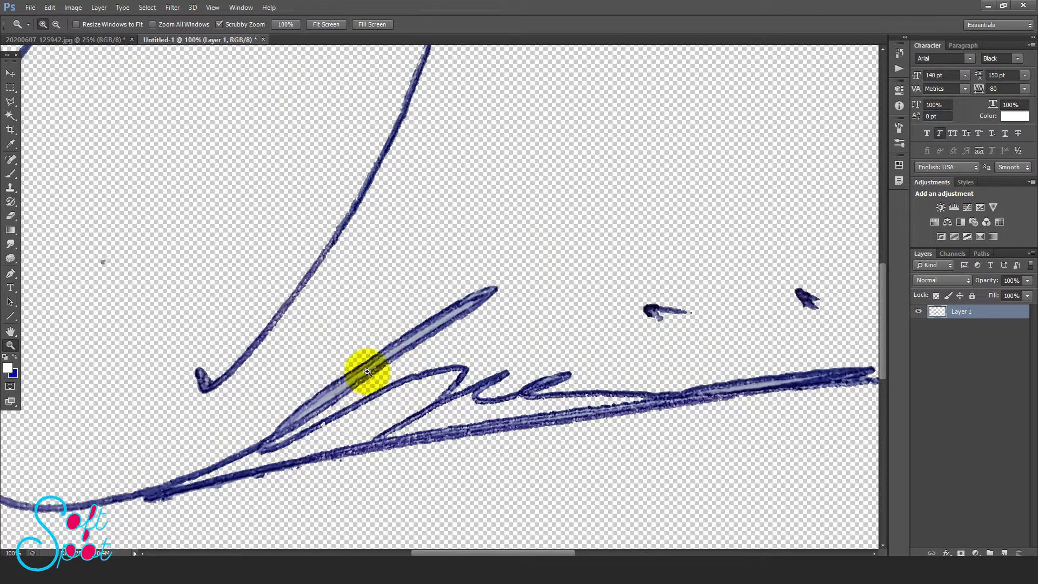
left_click(11, 115)
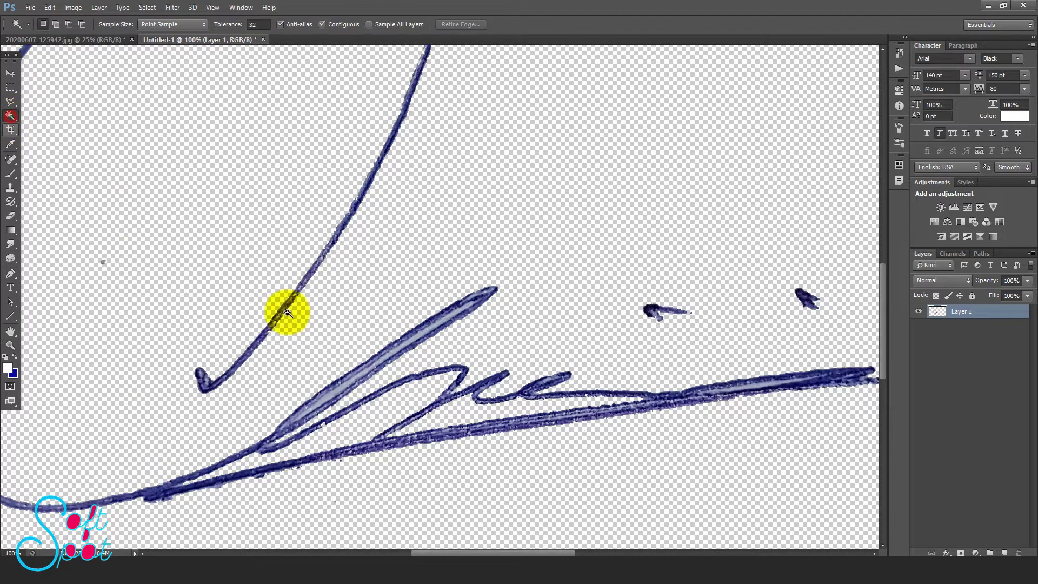
left_click(337, 391)
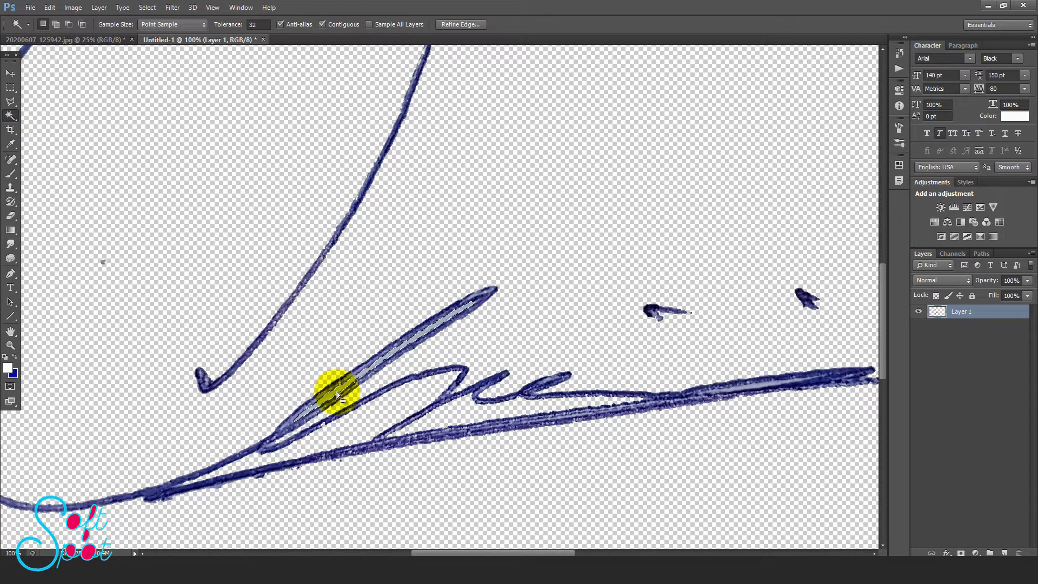
left_click(752, 387)
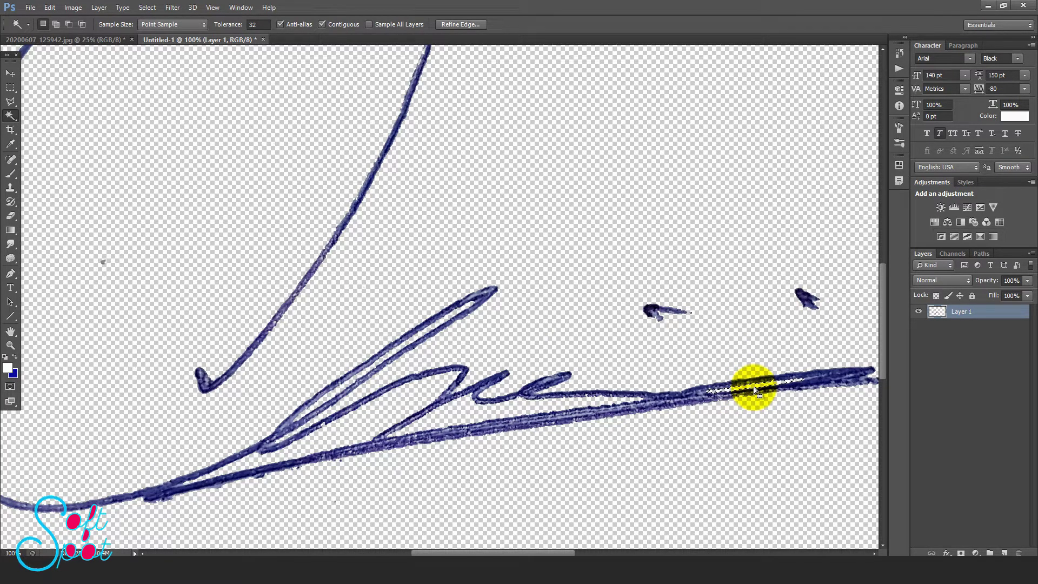
key("ctrl+minus")
key("ctrl+minus")
key("ctrl+minus")
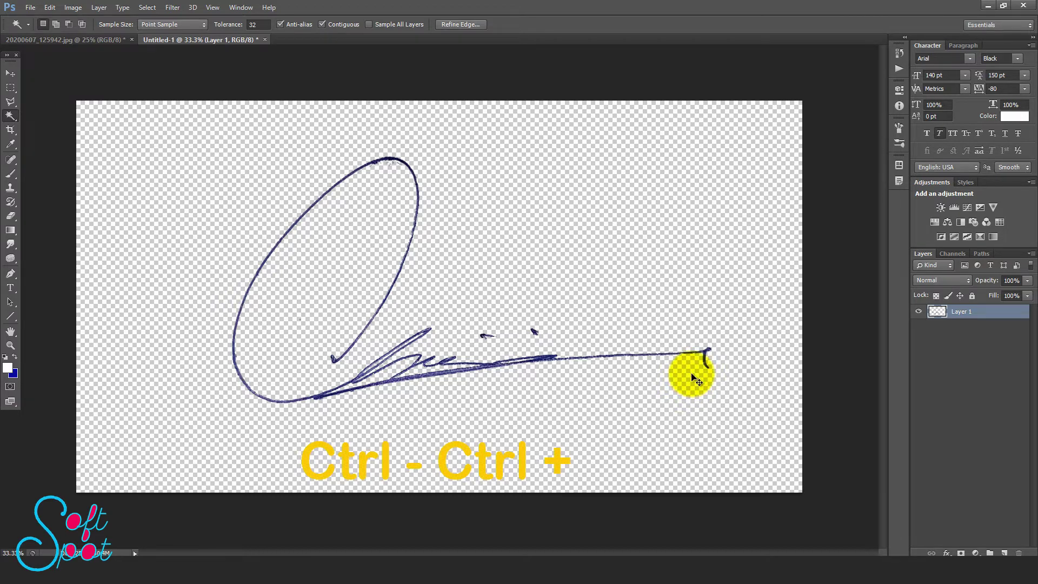
key("ctrl+plus")
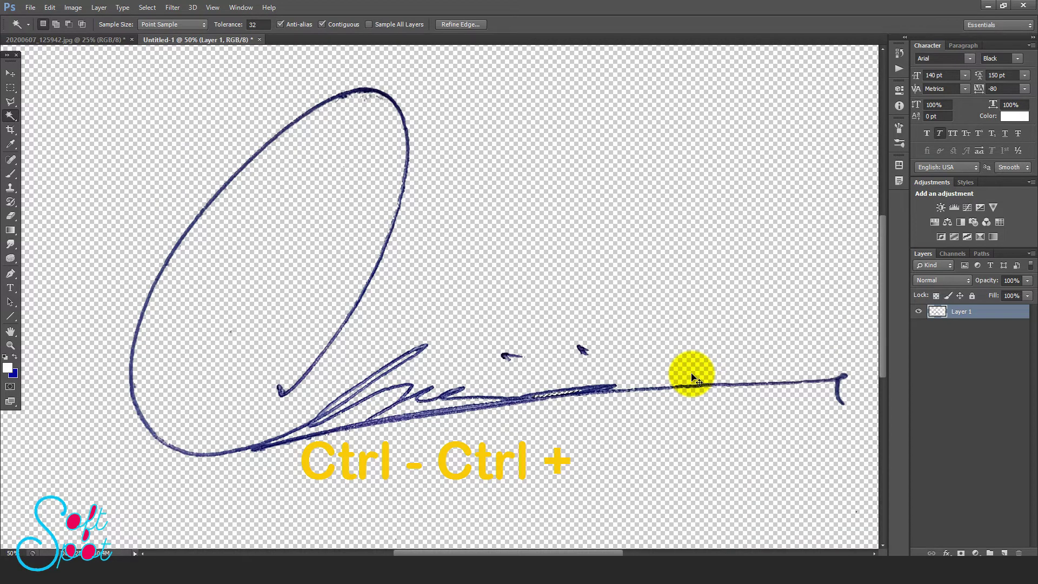
key("ctrl+minus")
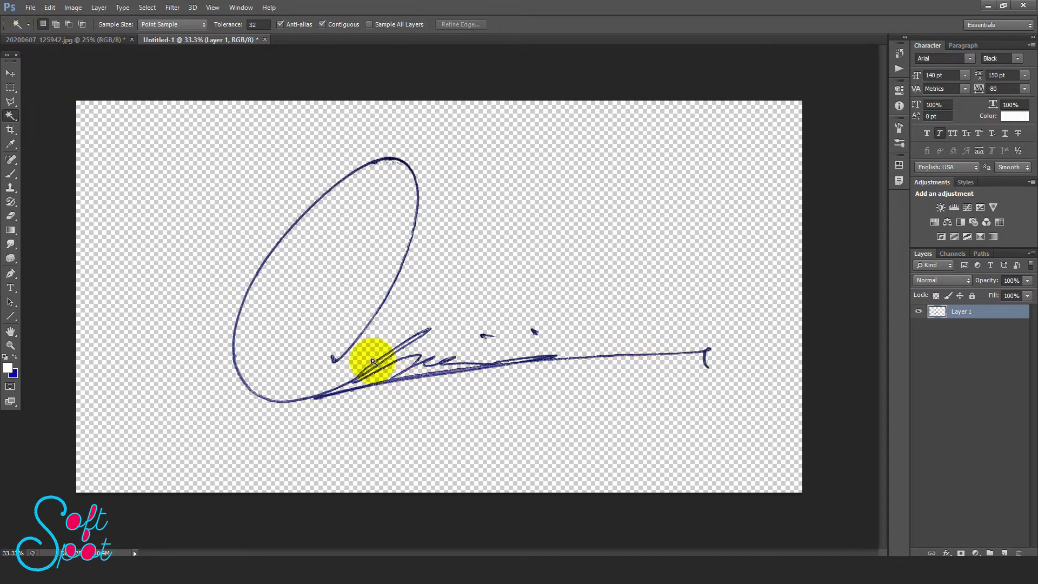
- Open Curves, move its window aside, and bend the tone curve down
left_click(73, 9)
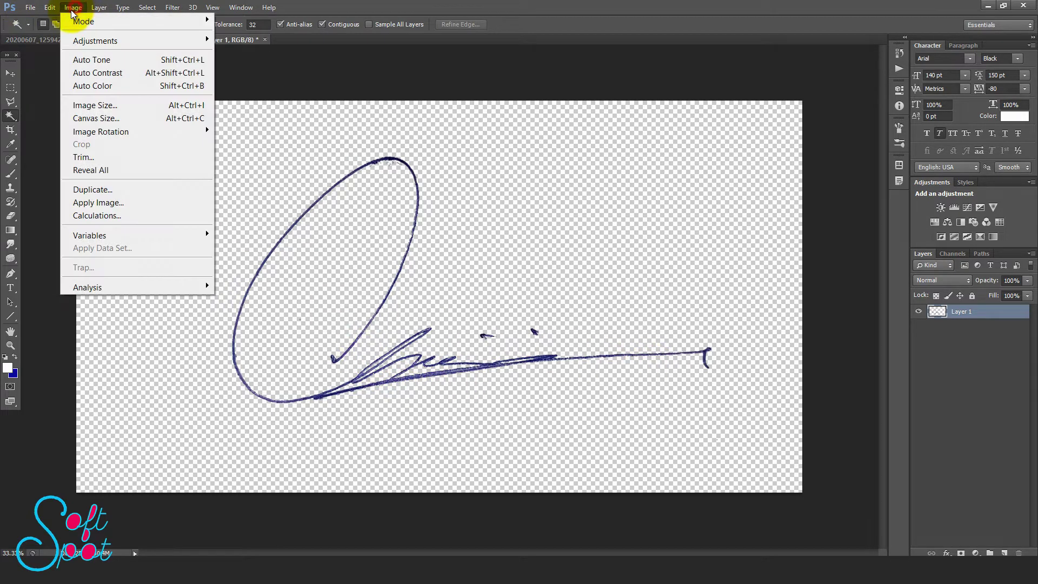
mouse_move(86, 42)
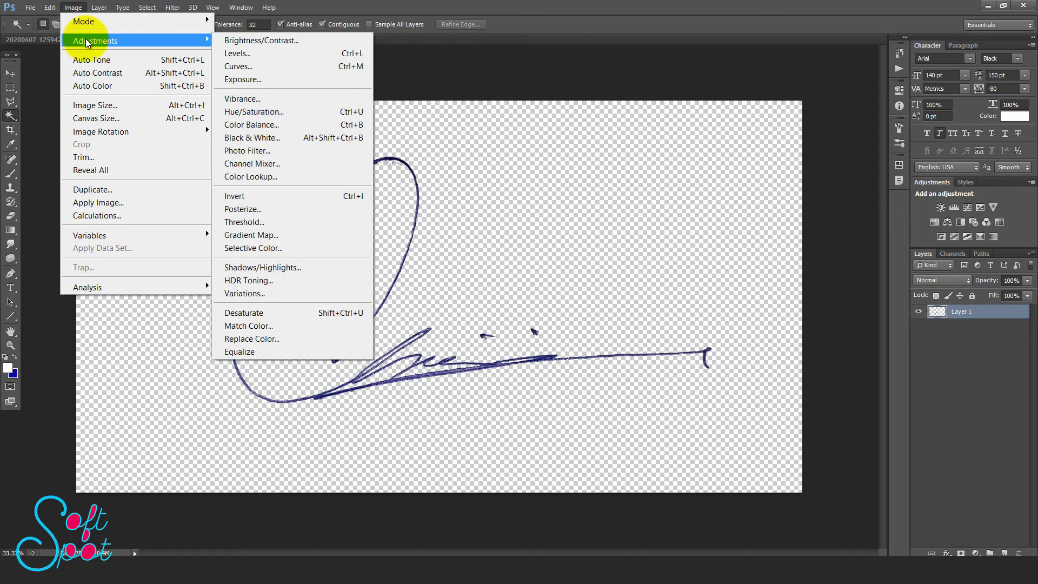
left_click(252, 67)
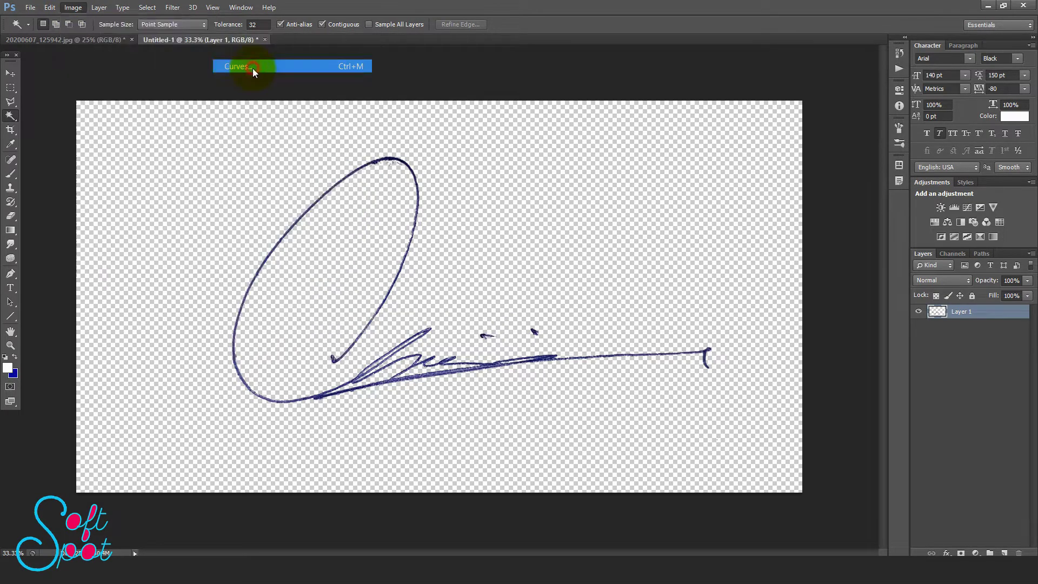
left_click_drag(656, 185, 704, 135)
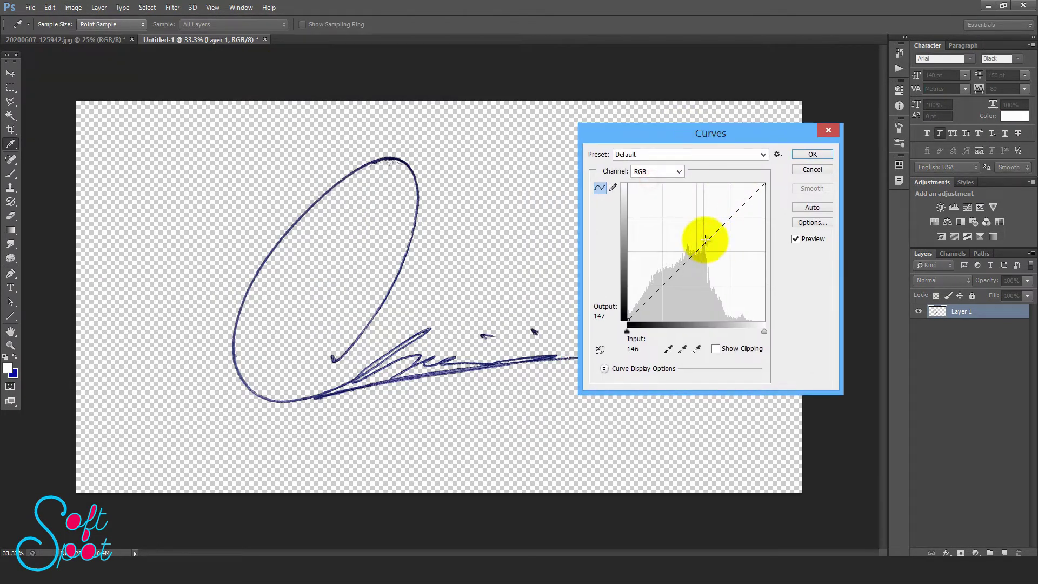
mouse_move(712, 233)
left_mouse_down()
mouse_move(700, 211)
mouse_move(689, 228)
mouse_move(696, 238)
mouse_move(663, 225)
mouse_move(723, 263)
mouse_move(713, 248)
mouse_move(731, 257)
left_mouse_up()
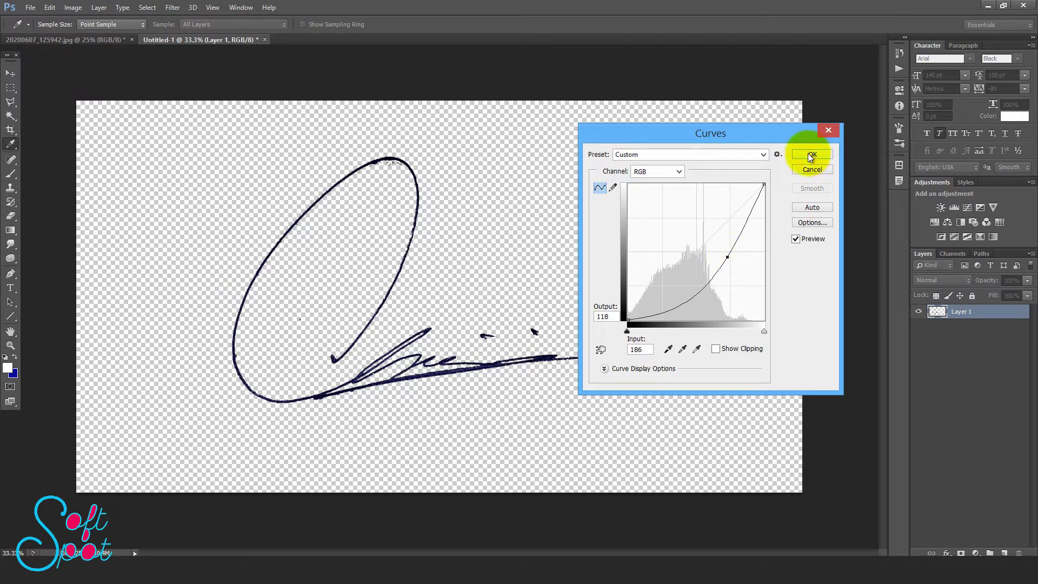
- Try the Color Negative, Cross Process, Lighter, Medium Contrast and Strong Contrast curve presets
left_click(724, 161)
left_click(692, 186)
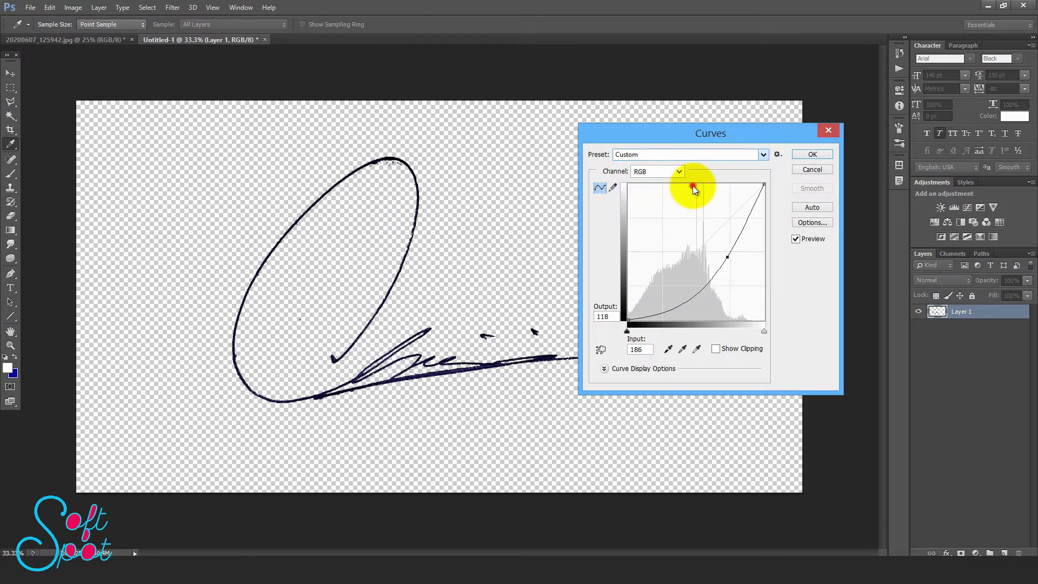
left_click(697, 151)
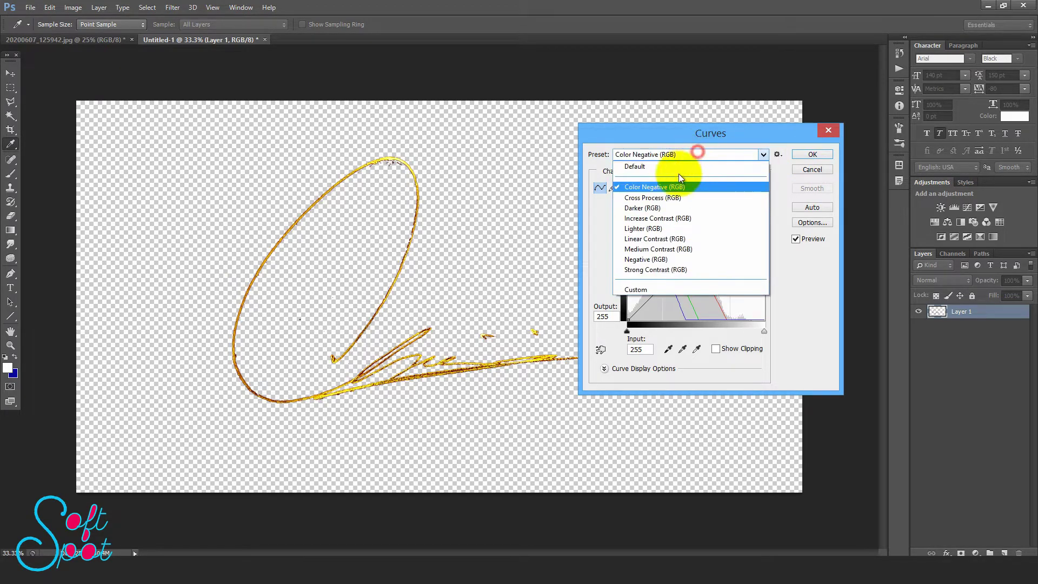
left_click(660, 197)
left_click(689, 155)
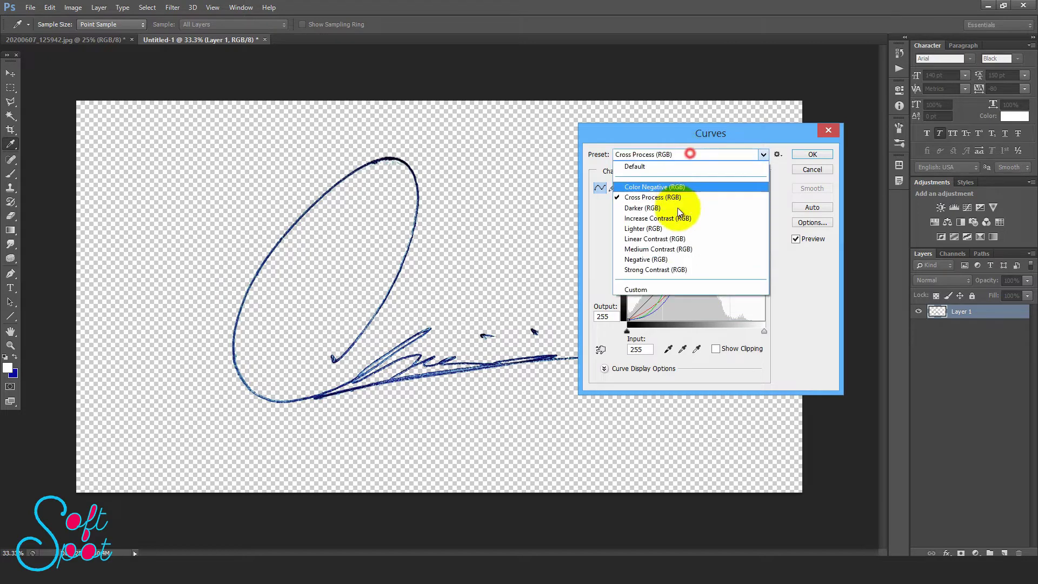
left_click(672, 228)
left_click(687, 156)
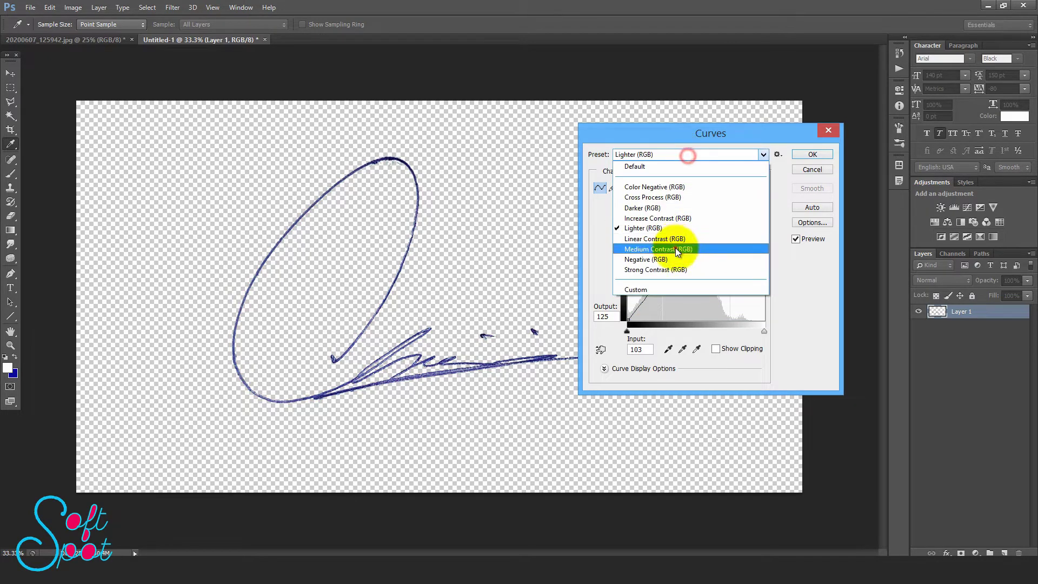
left_click(676, 249)
left_click(694, 154)
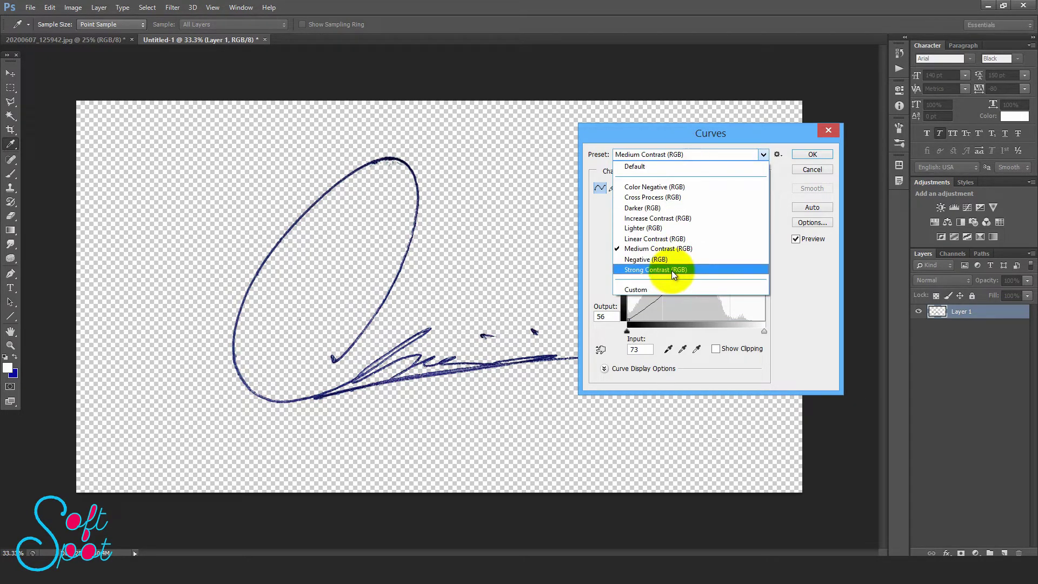
left_click(672, 270)
- Reset Curves to Default, bend the curve down to darken the signature, and apply
left_click(699, 154)
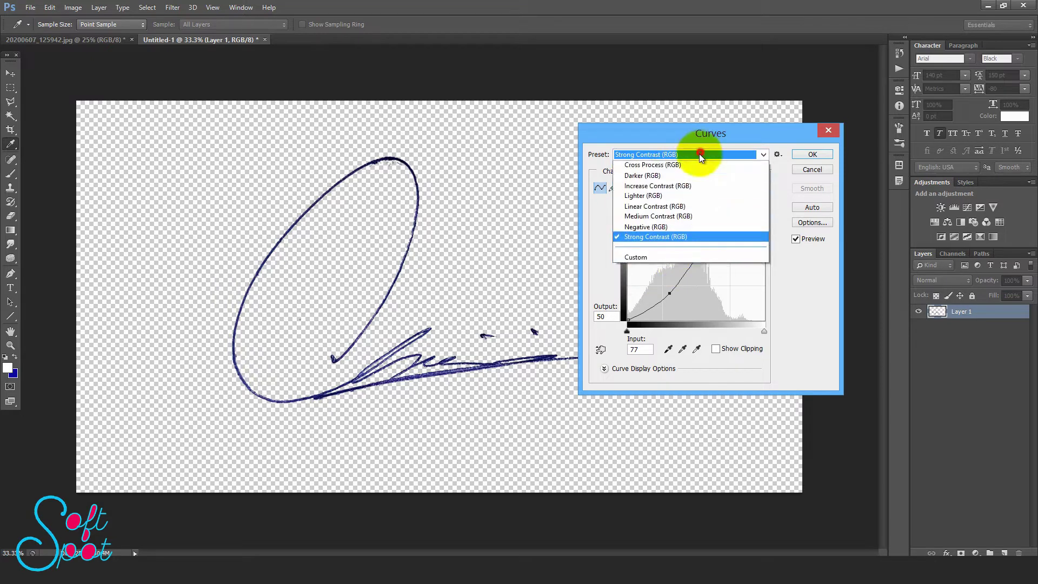
left_click(684, 163)
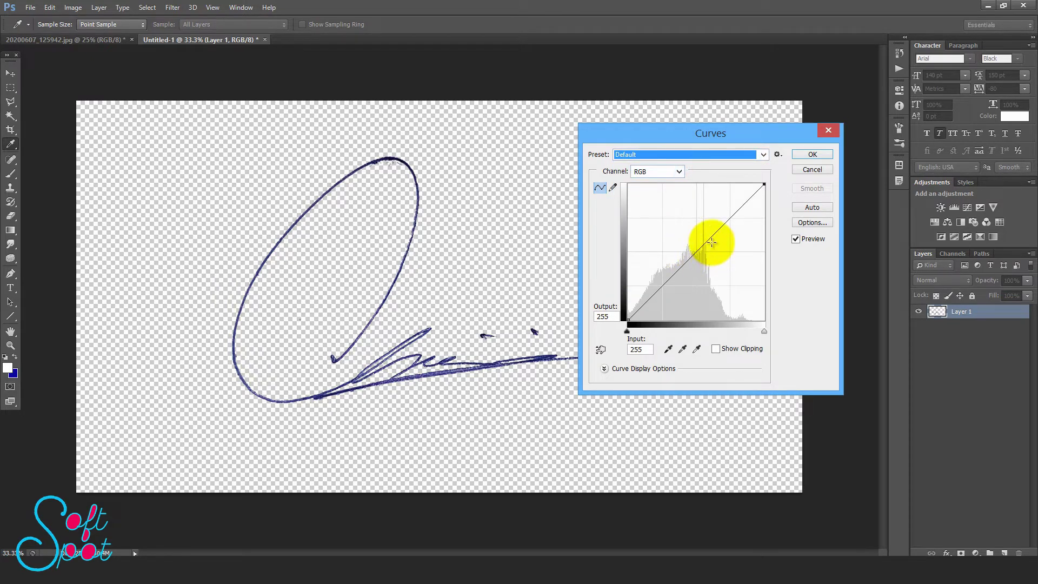
left_click_drag(711, 234, 722, 253)
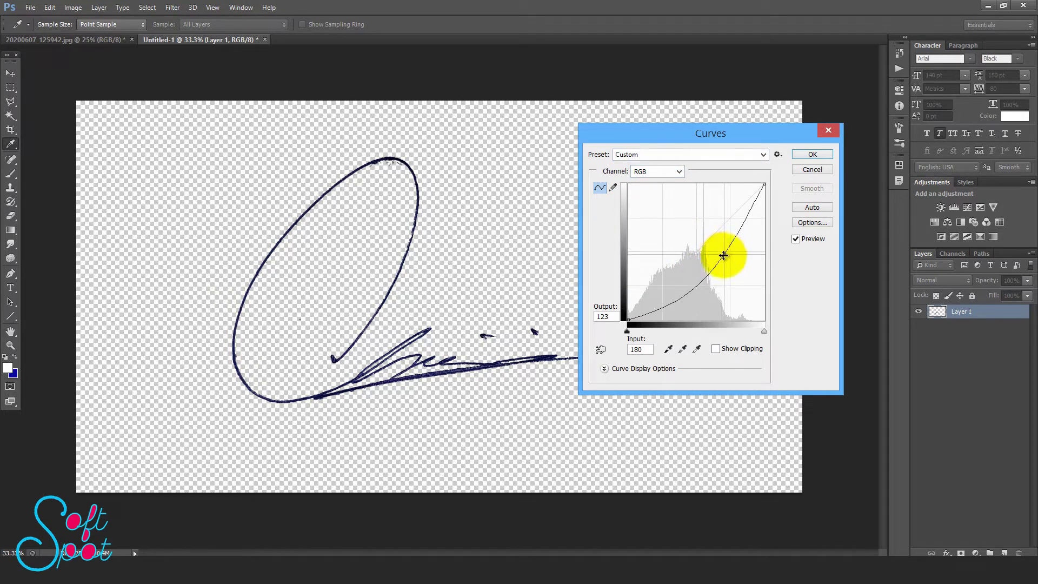
left_click(802, 155)
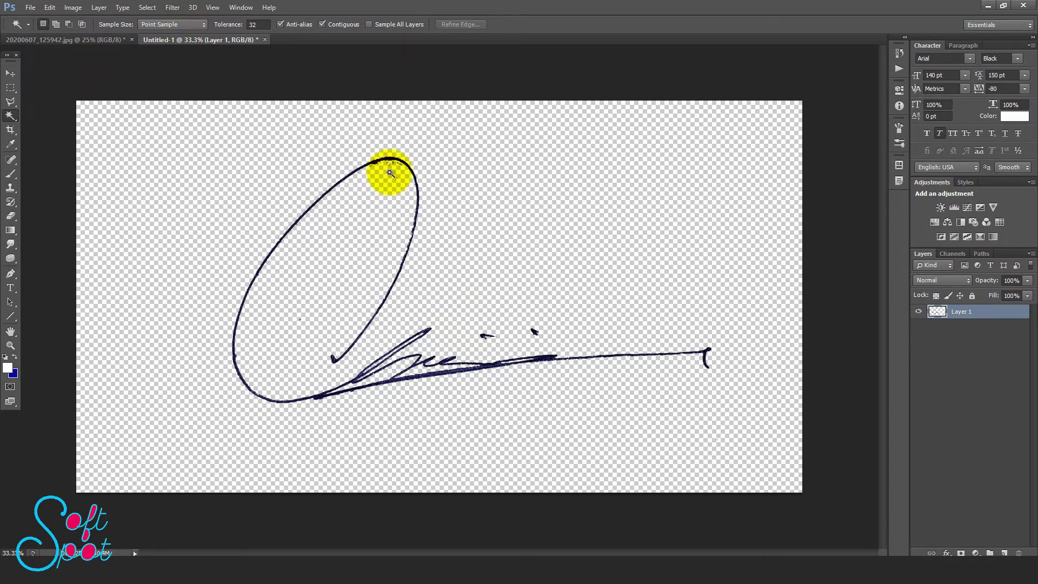
- Define the signature as a brush preset named 'Digital Signature'
left_click(50, 7)
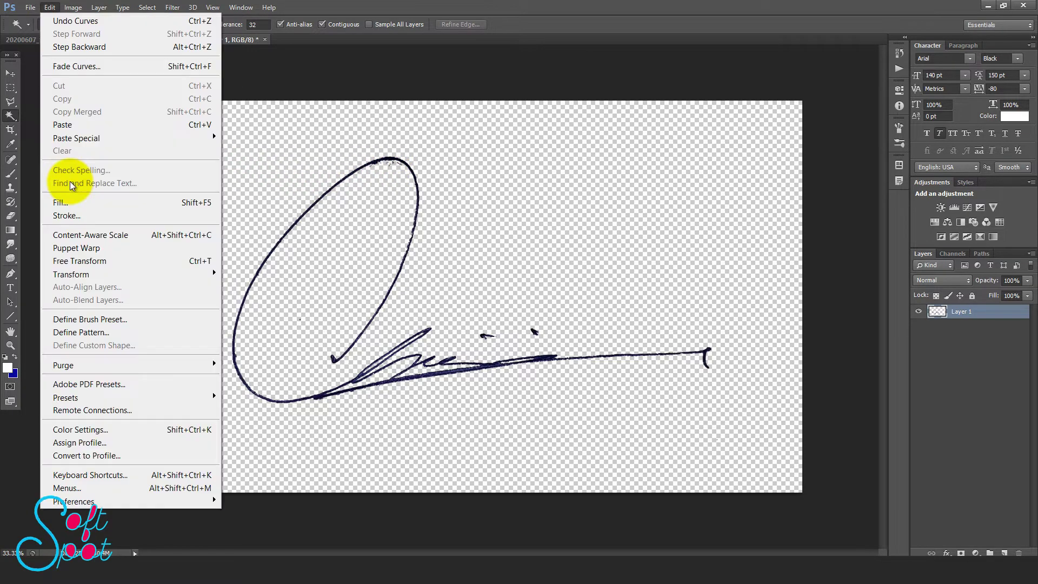
left_click(90, 321)
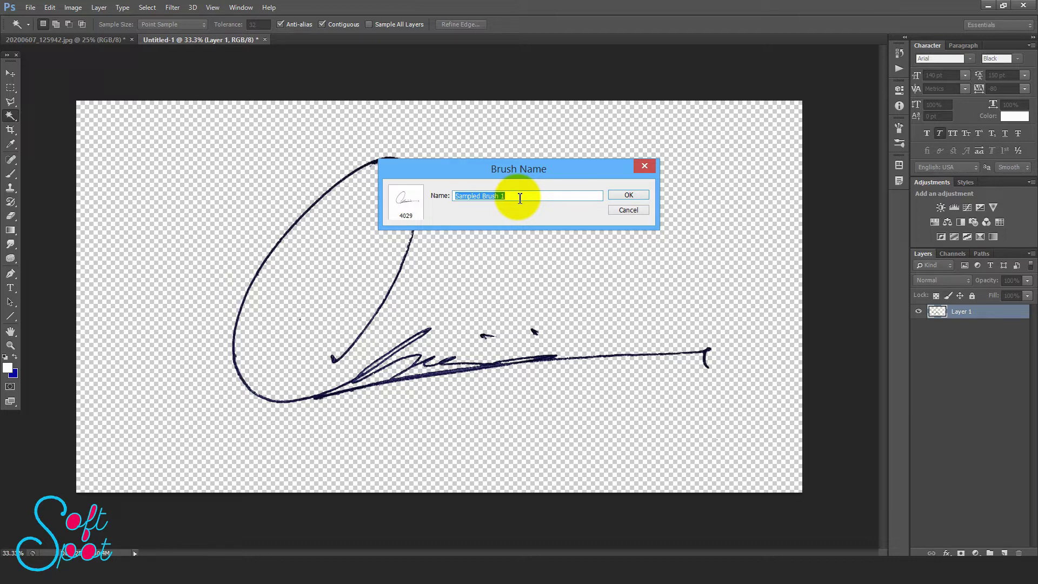
type("Digital Signature")
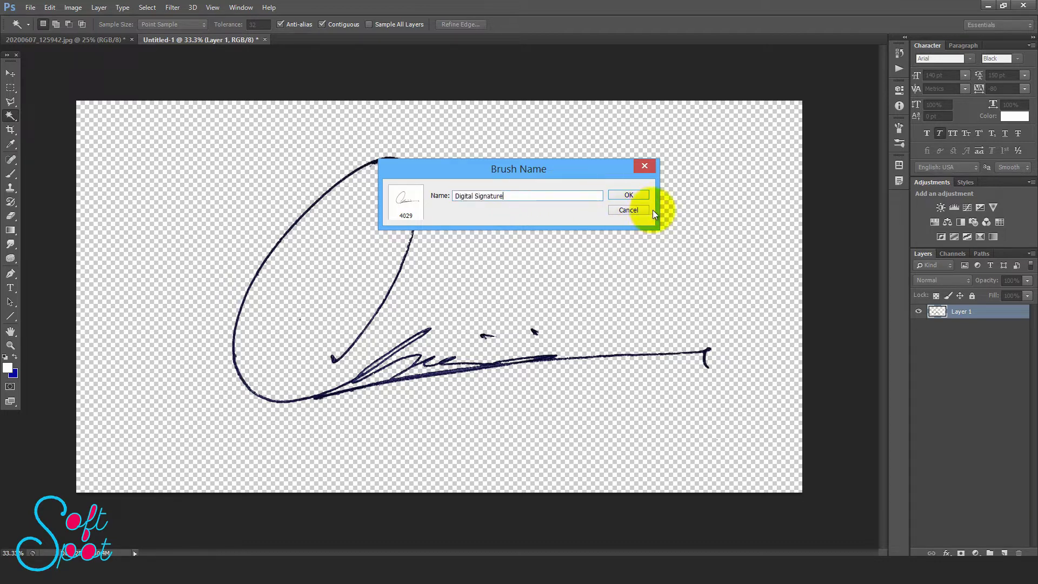
left_click(631, 195)
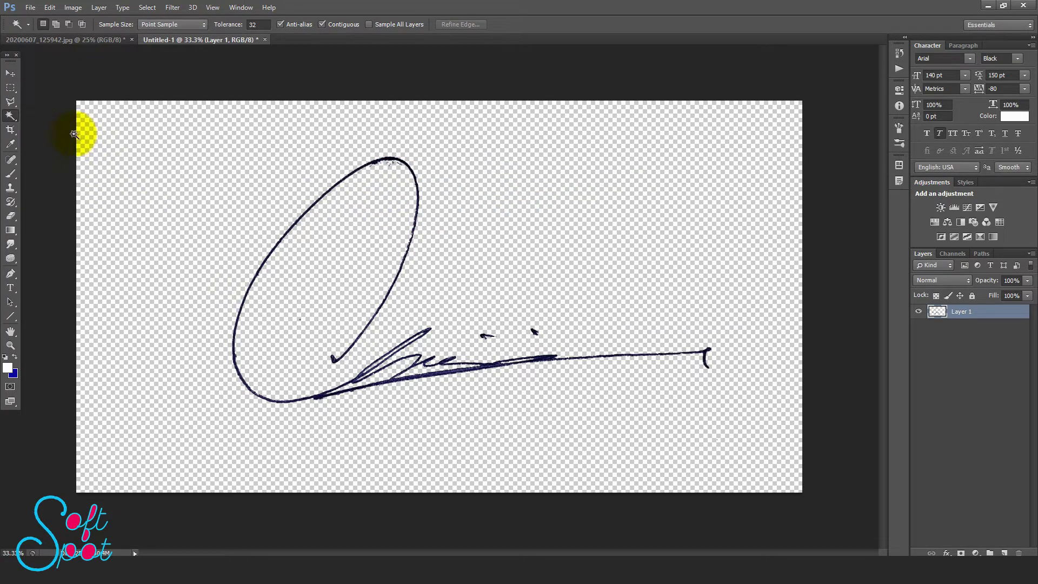
- Switch to the Brush tool and pick the 4029 px signature brush preset
left_click(11, 174)
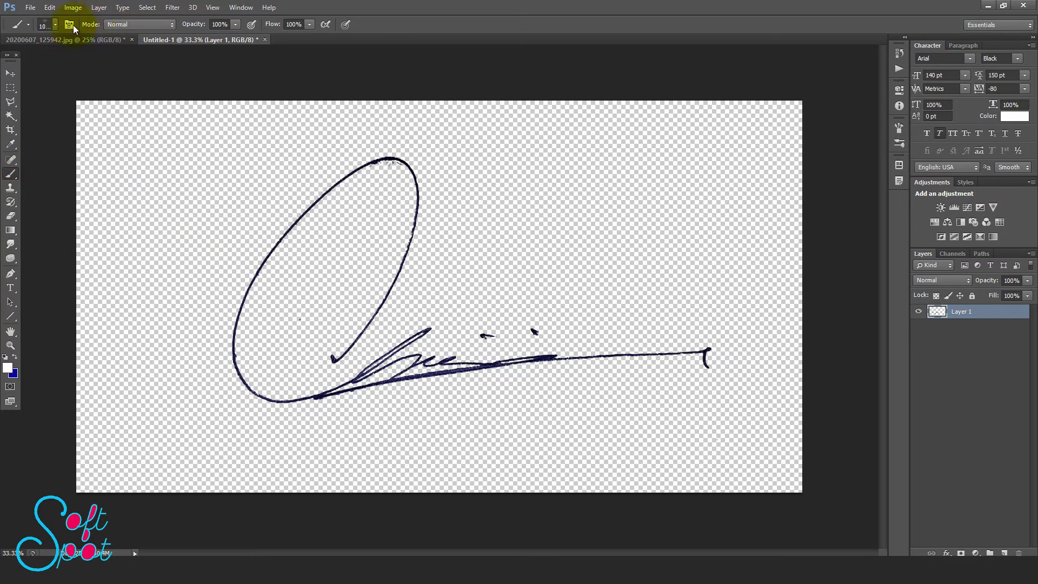
left_click(55, 25)
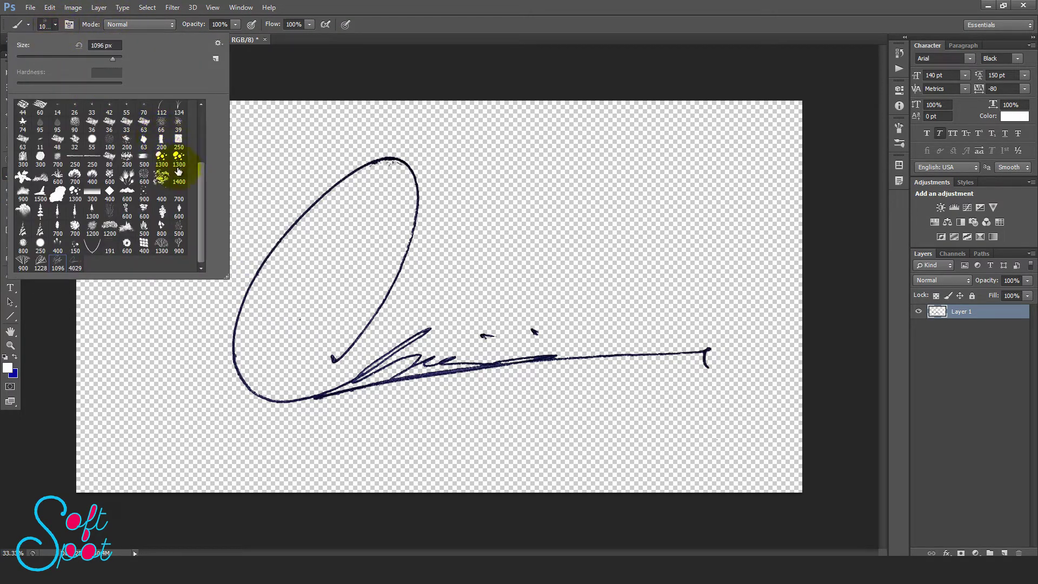
left_click(342, 5)
left_click(55, 26)
left_click(51, 27)
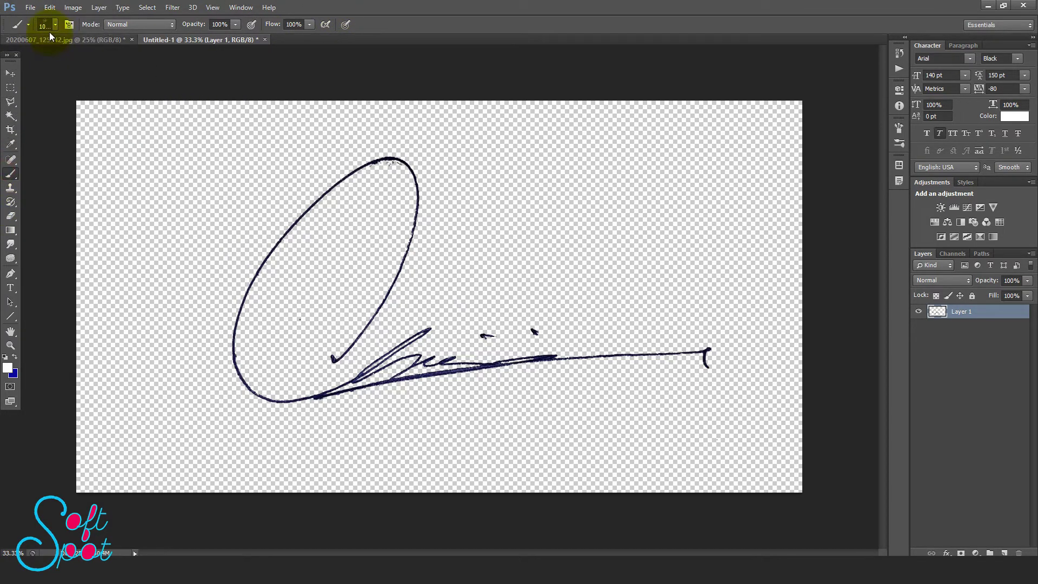
left_click(54, 25)
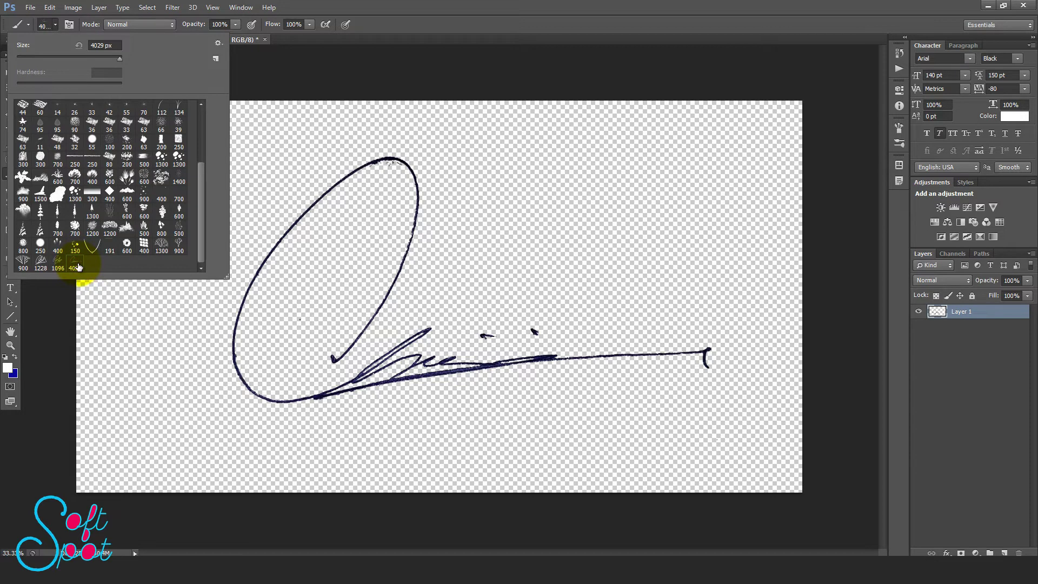
left_click(427, 6)
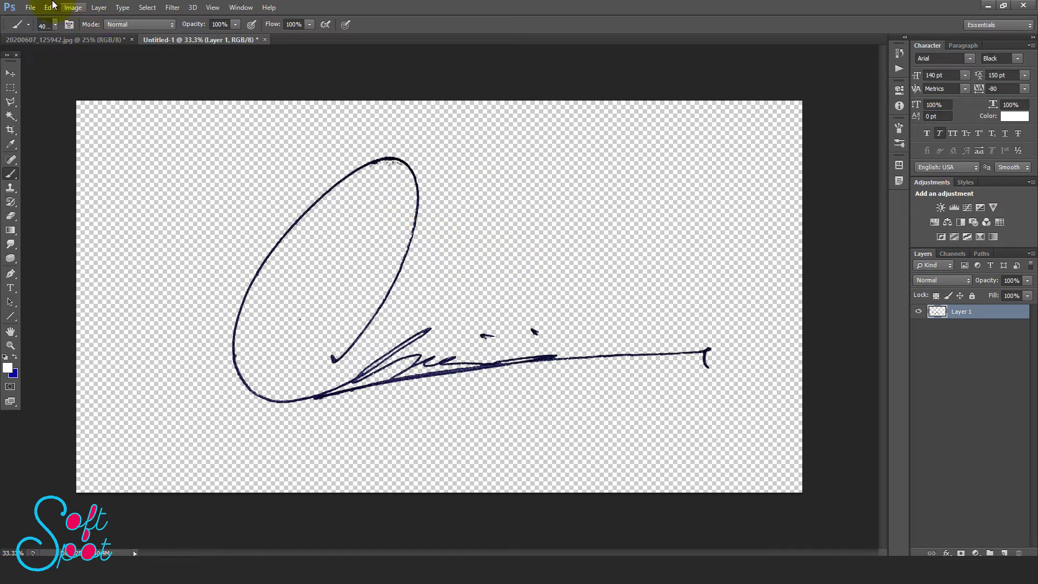
- Open the photo girl-2696947_1920.jpg
left_click(30, 7)
left_click(42, 35)
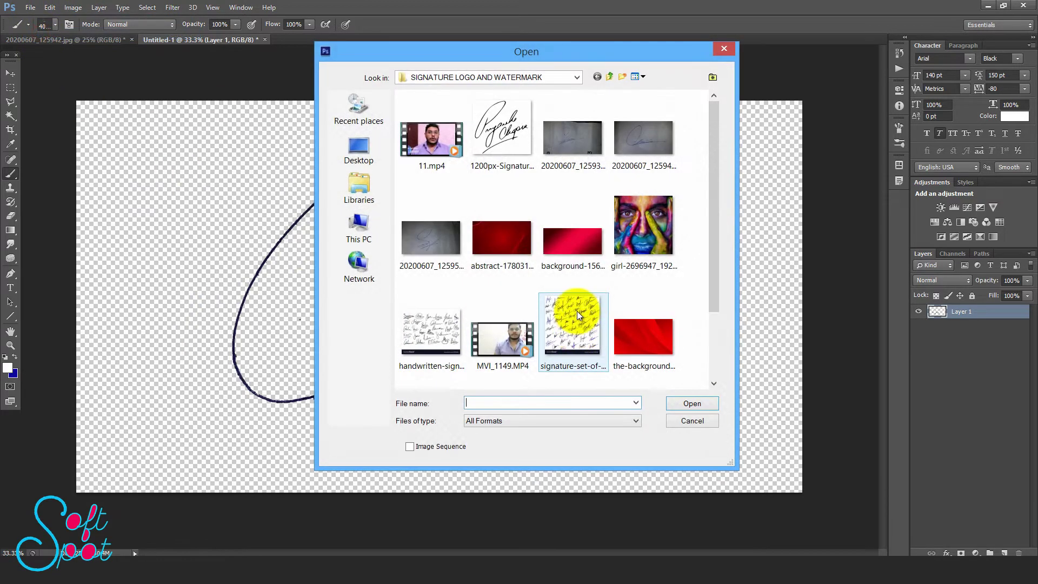
left_click(640, 241)
double_click(640, 241)
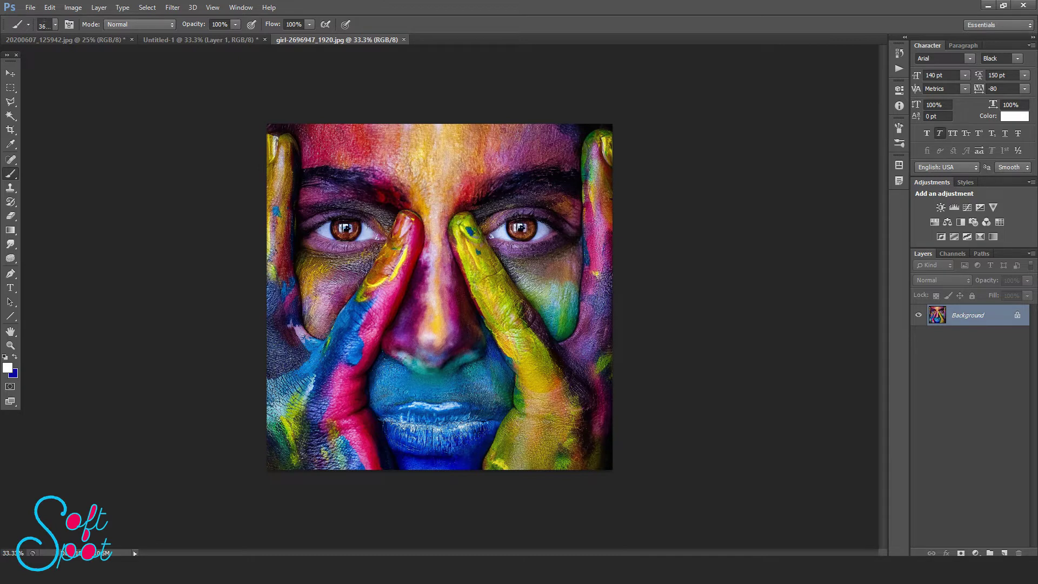
- Resize the signature brush and stamp it, ending with a white signature at lower left
key("bracketleft")
key("bracketleft")
key("bracketleft")
key("bracketleft")
key("bracketleft")
key("bracketleft")
key("bracketleft")
key("bracketleft")
key("bracketleft")
key("bracketleft")
key("bracketleft")
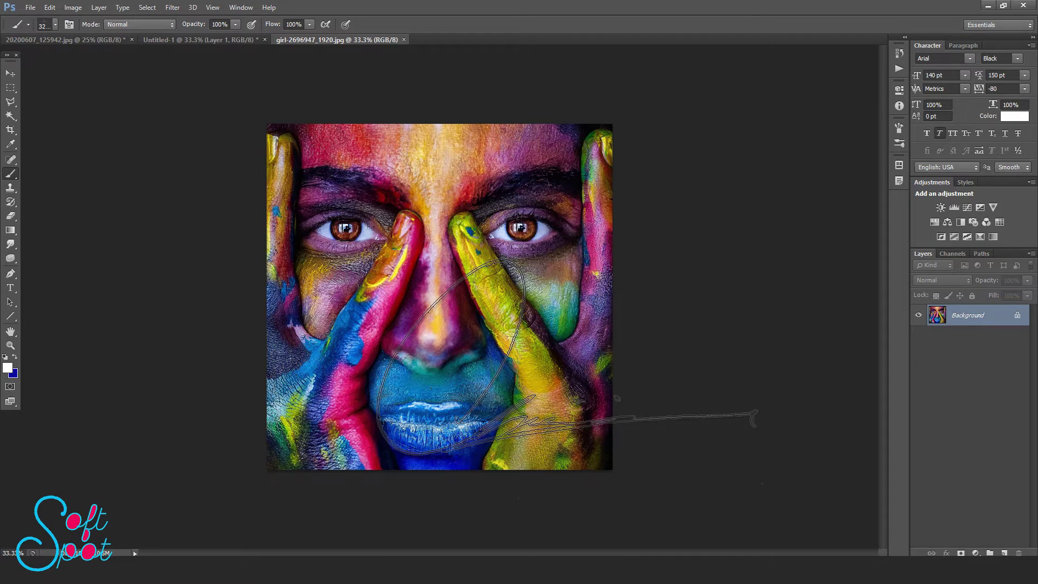
key("bracketleft")
key("bracketleft")
key("bracketleft")
key("bracketleft")
key("bracketleft")
key("bracketleft")
key("bracketleft")
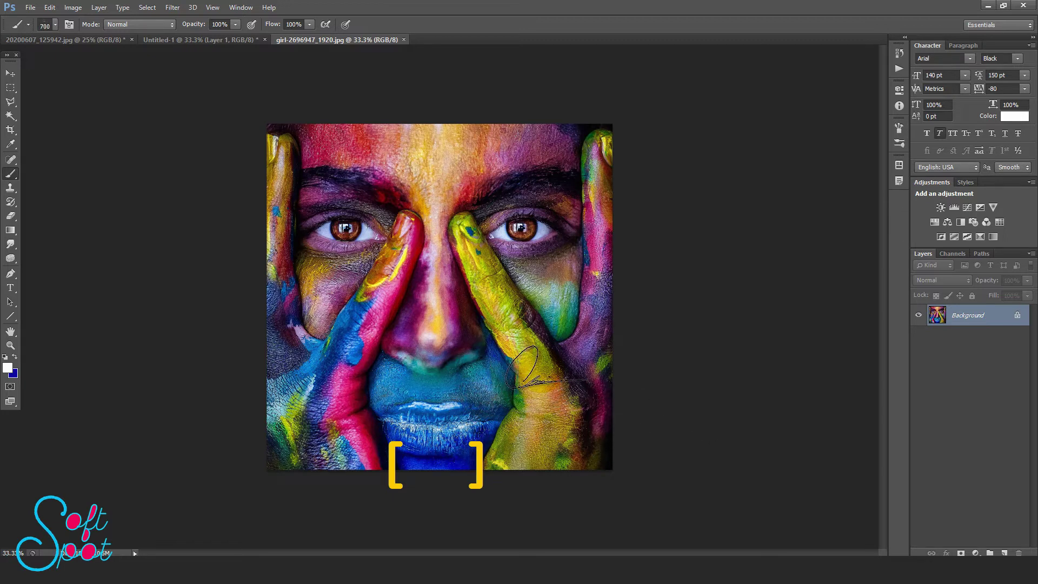
key("bracketright")
key("bracketright")
key("bracketright")
key("bracketright")
key("bracketright")
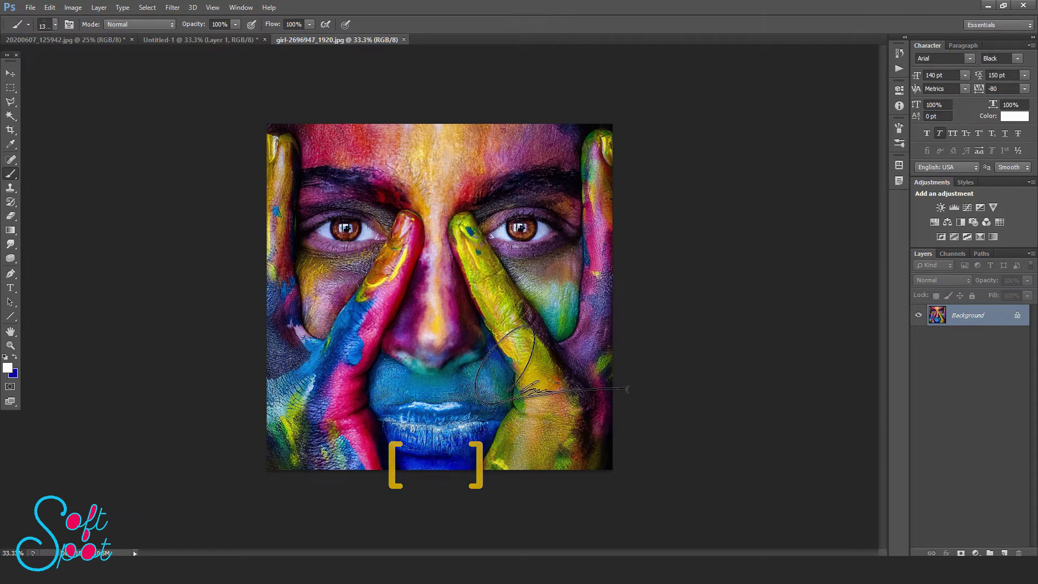
left_click(15, 359)
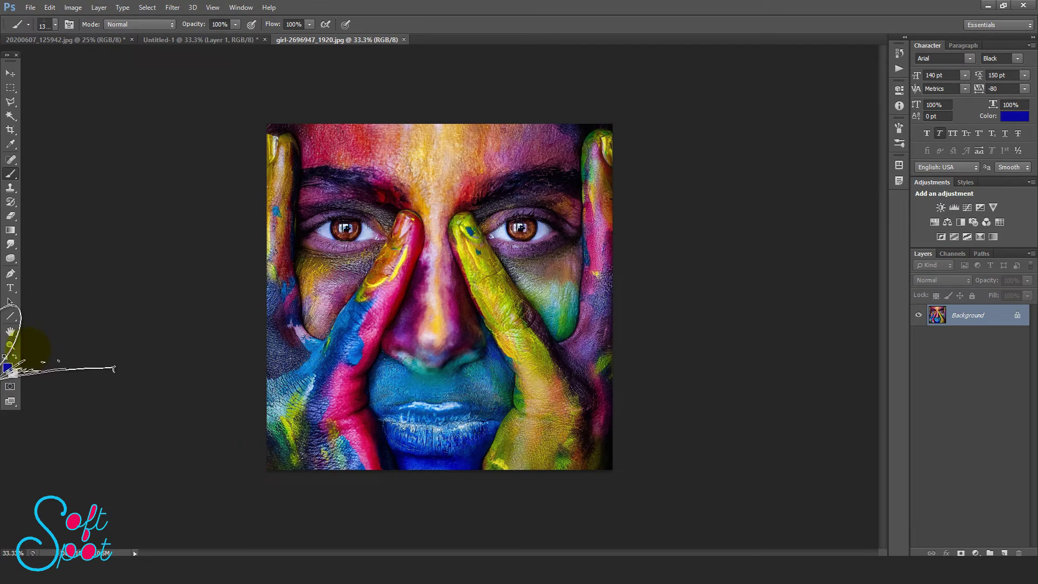
left_click_drag(21, 354, 111, 374)
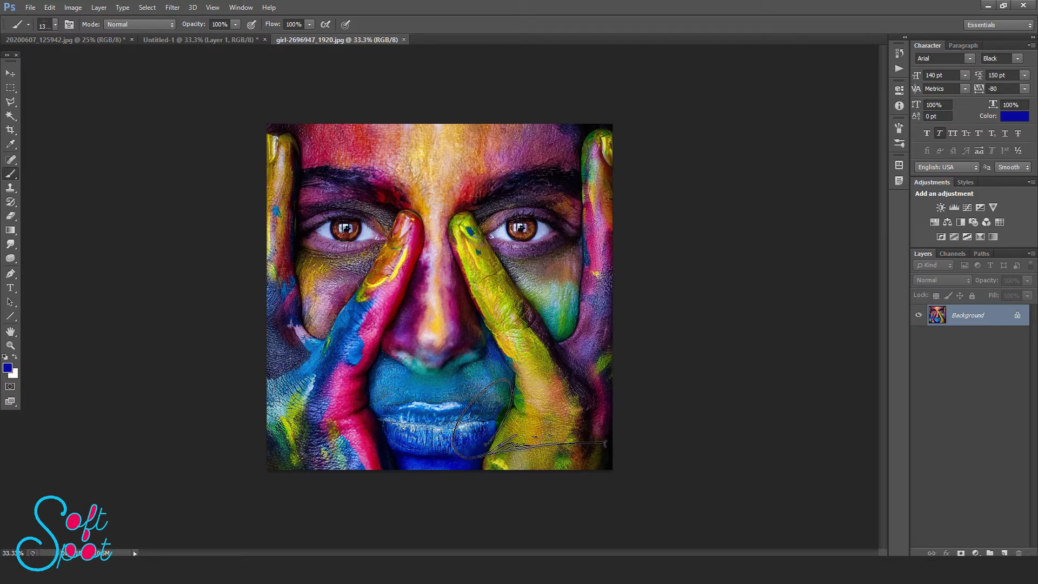
key("bracketleft")
key("bracketleft")
key("bracketleft")
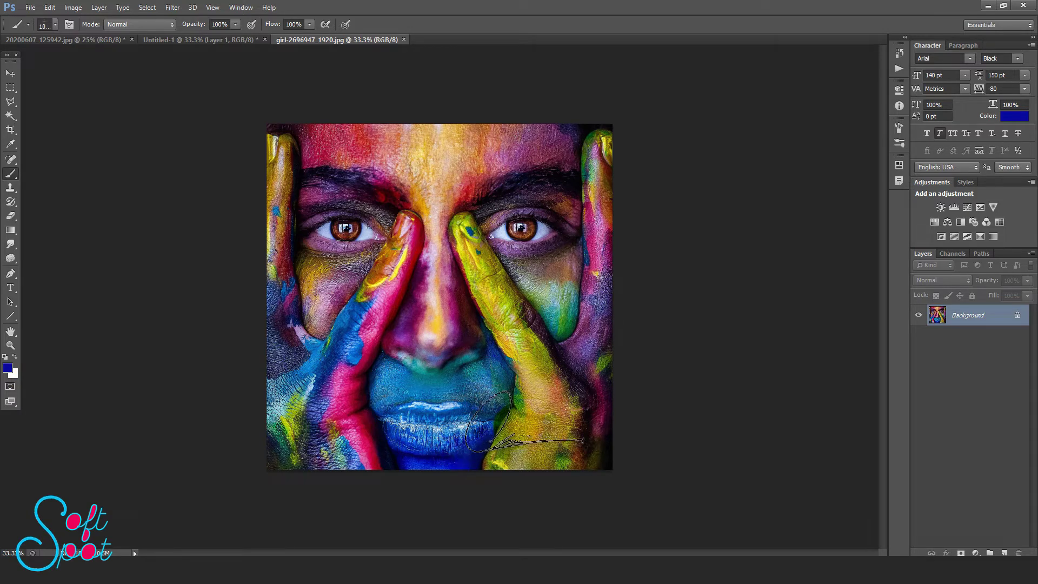
key("bracketleft")
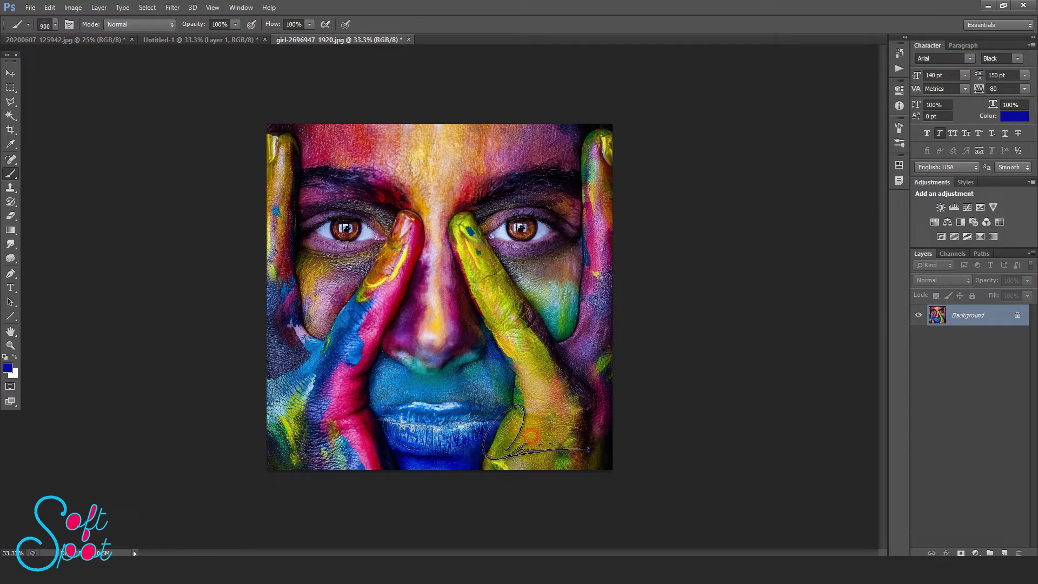
left_click(530, 435)
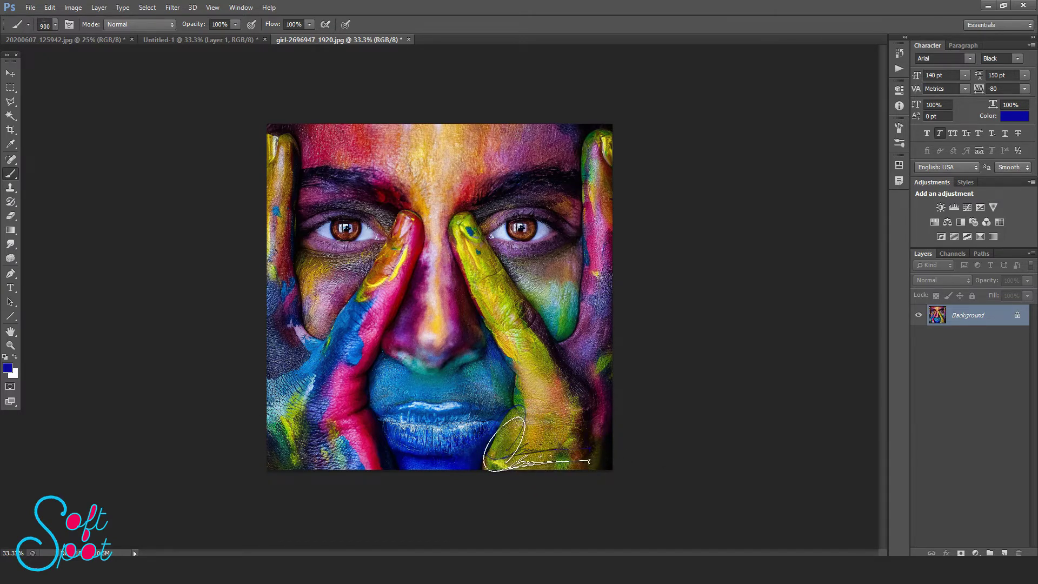
left_click(15, 356)
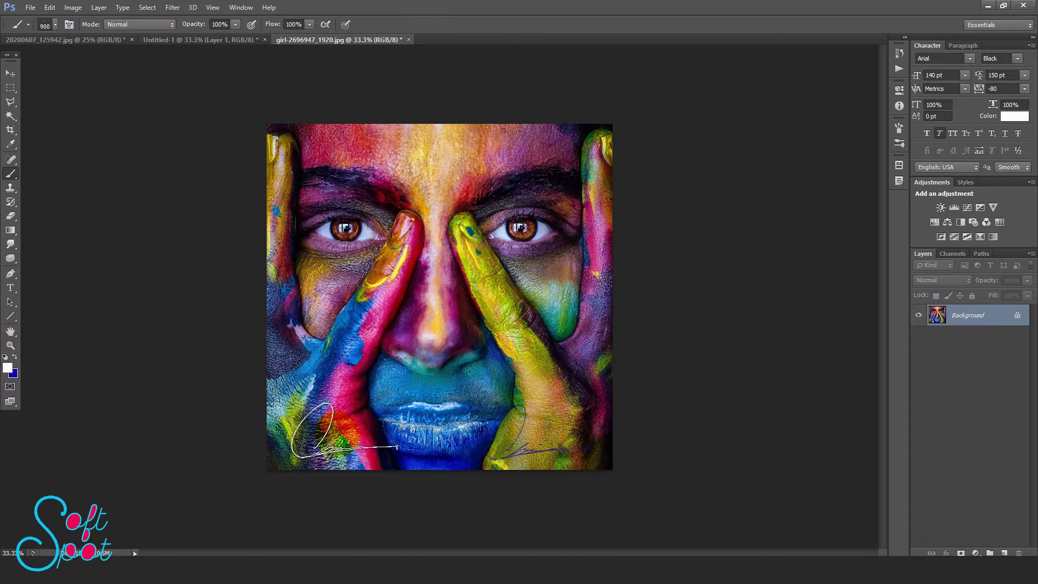
left_click(564, 553)
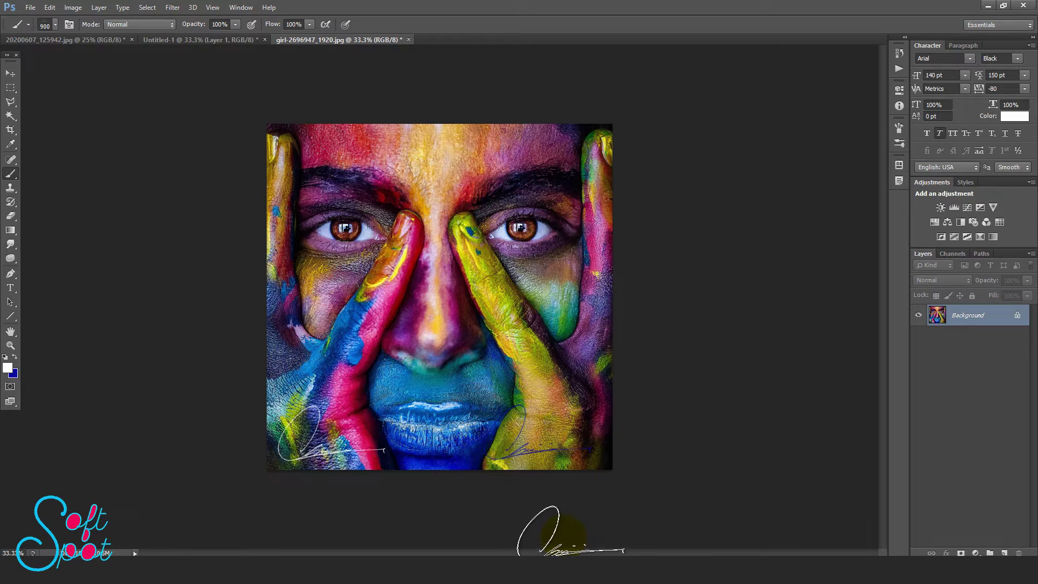
- Bring up the Open dialog to load another image
left_click(30, 25)
left_click(30, 8)
left_click(43, 30)
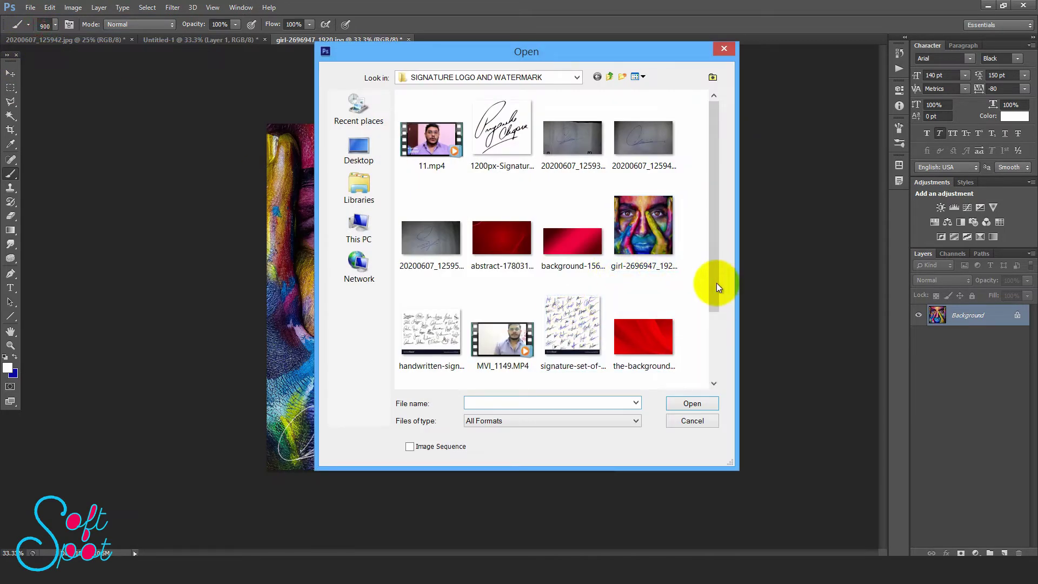
- Open wreath-842237 and stamp a dark navy signature at the lower right
left_click_drag(715, 283, 706, 355)
double_click(466, 336)
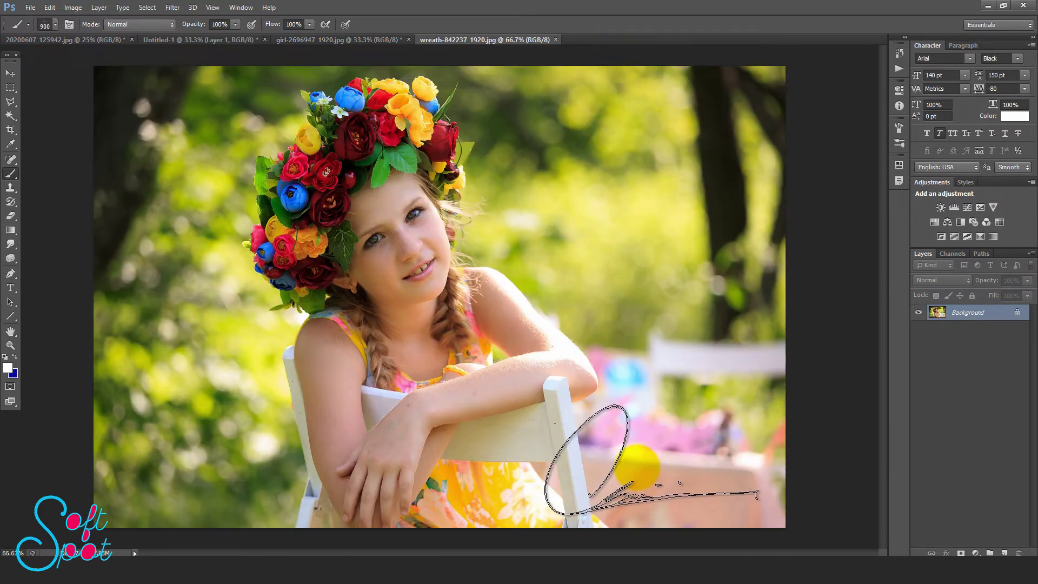
left_click(651, 460, "alt")
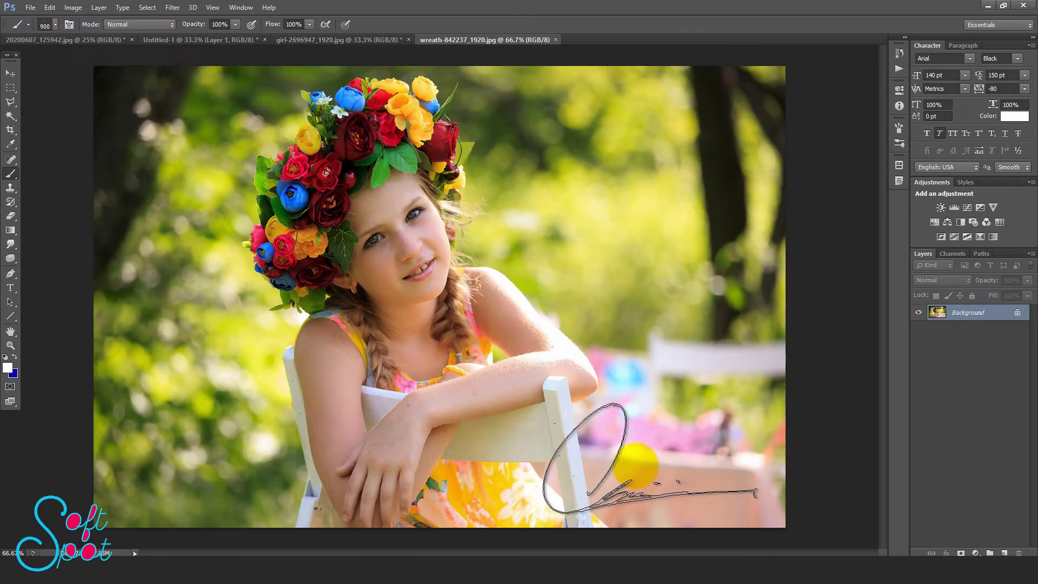
left_click(10, 369)
left_click_drag(543, 438, 561, 506)
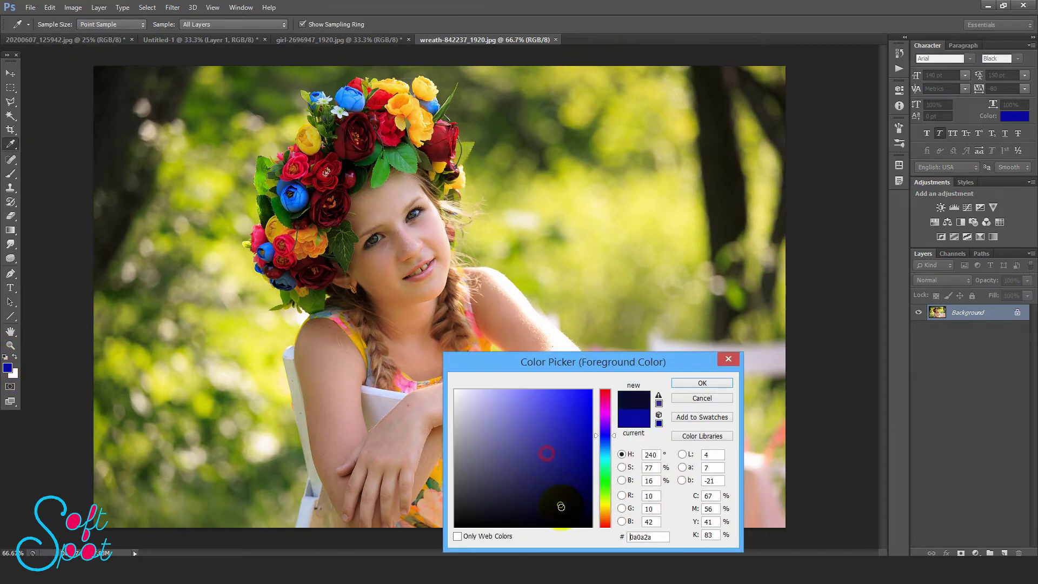
left_click(673, 384)
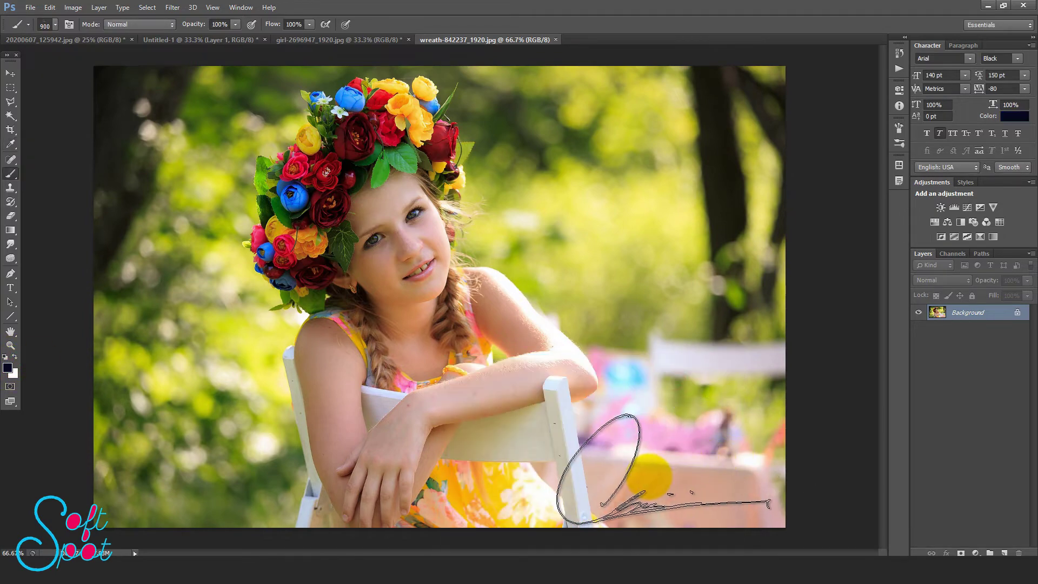
left_click(645, 468)
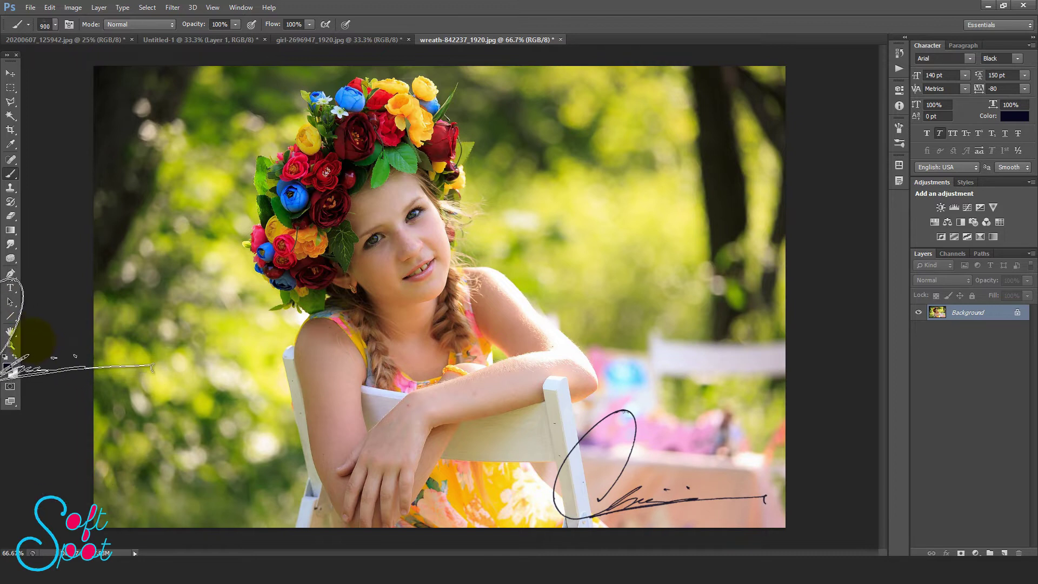
- Undo the navy stamp and restamp the signature in white at the lower right
left_click(15, 357)
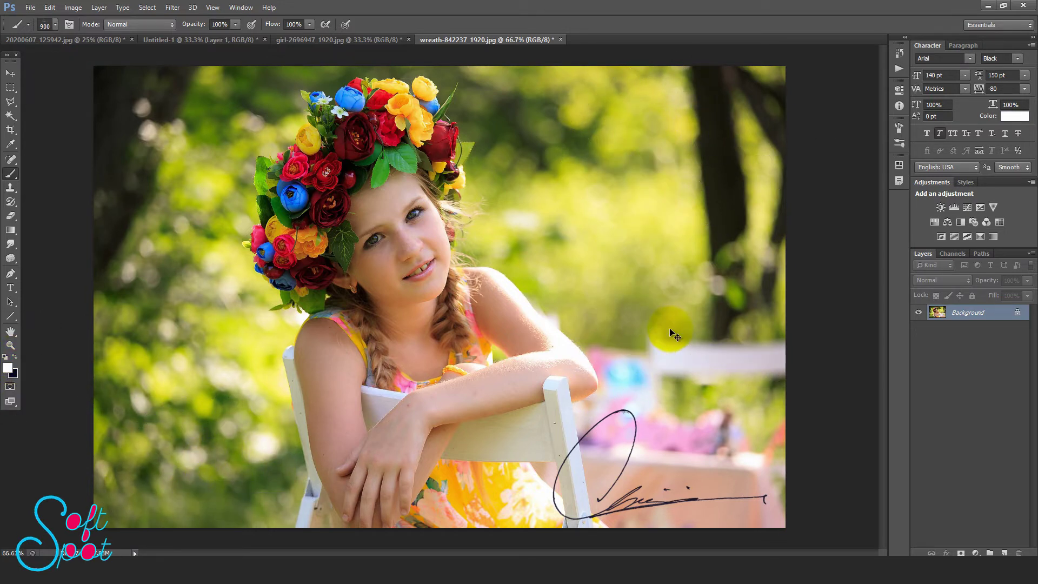
key("ctrl+z")
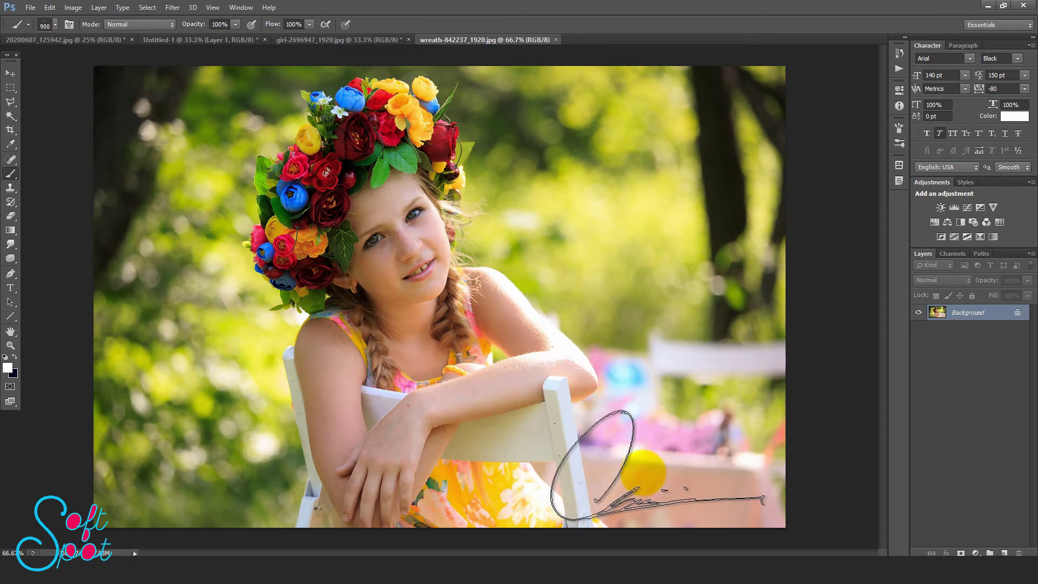
left_click(660, 465)
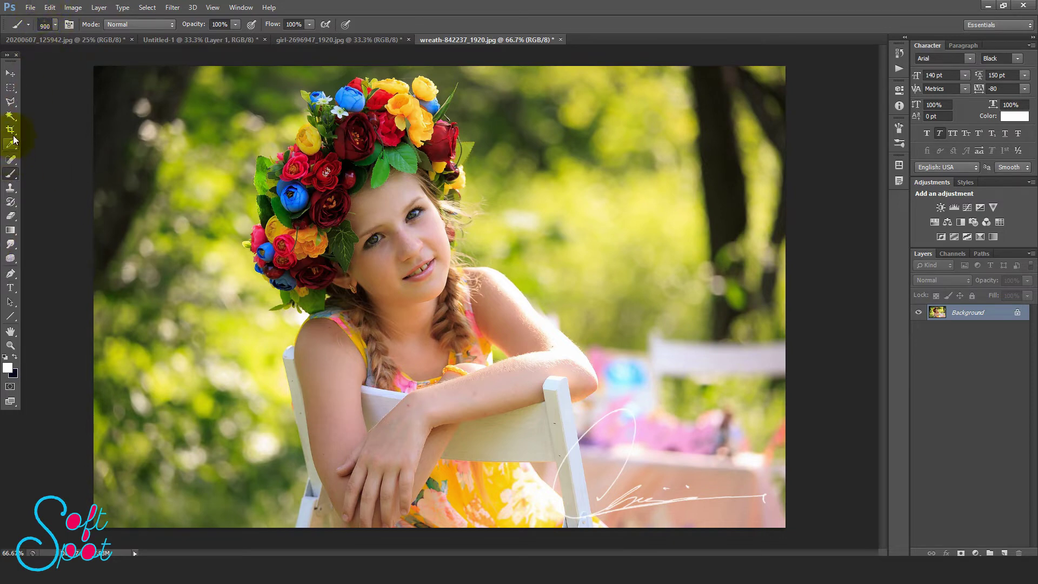
- Set the painting colour to cyan 2abdd8 and enlarge the signature brush
left_click(55, 25)
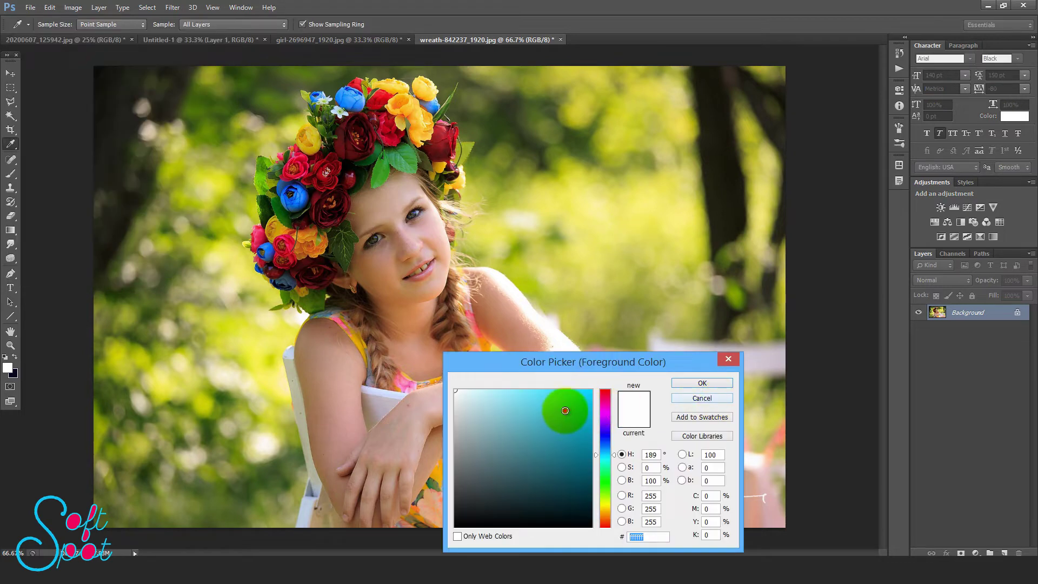
left_click(564, 410)
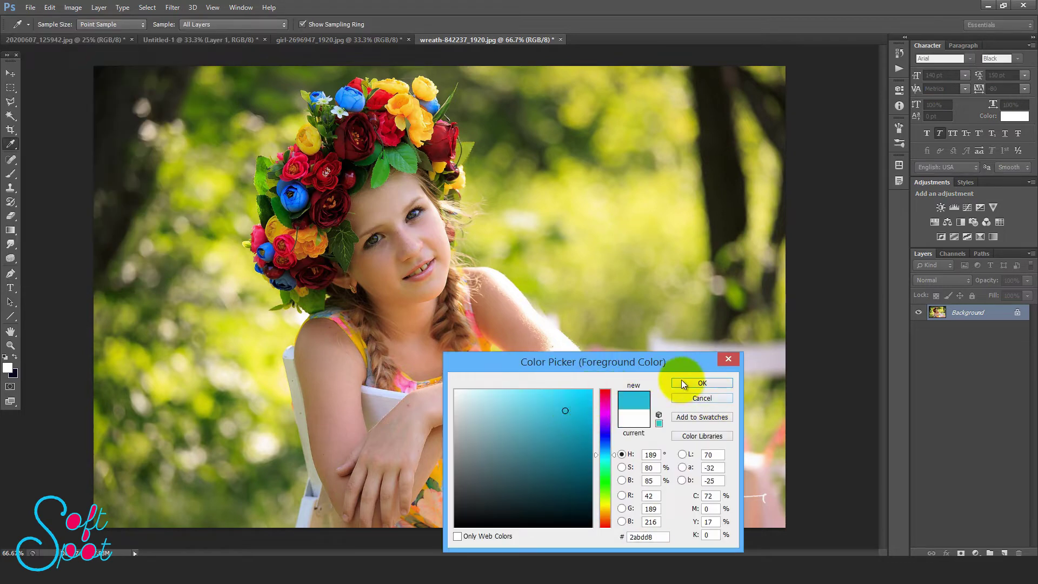
left_click(701, 383)
key("b")
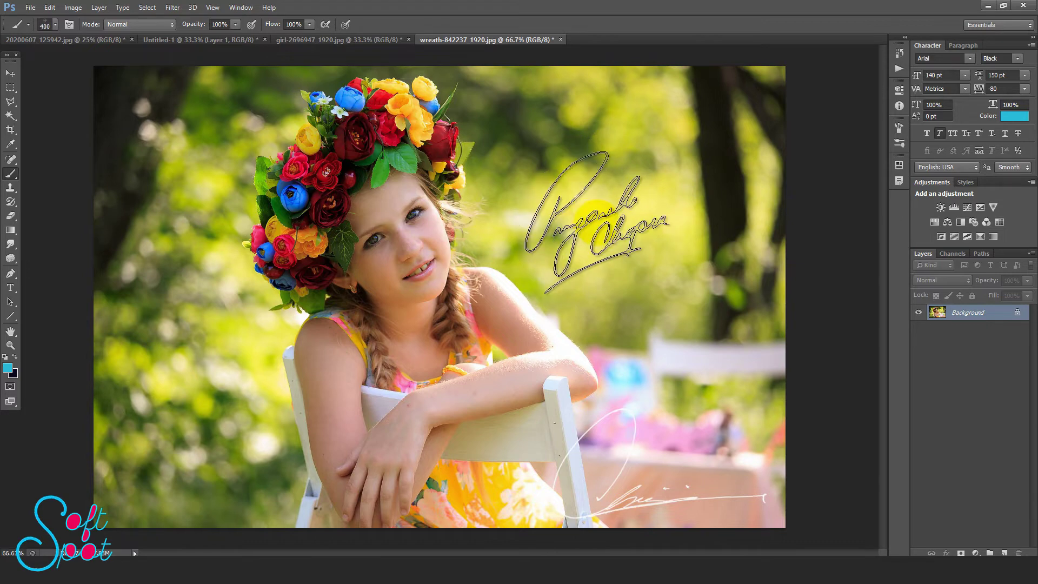
key("bracketright")
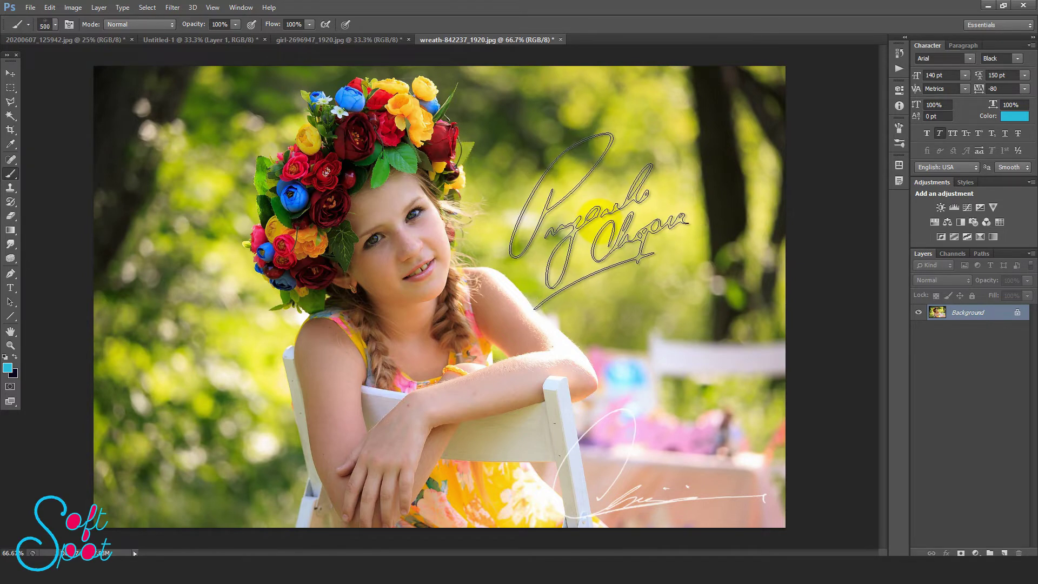
- Stamp 500 px cyan signatures at the wreath photo's upper right, upper left and lower left, then return to the painted-face photo
key("bracketleft")
left_click(622, 169)
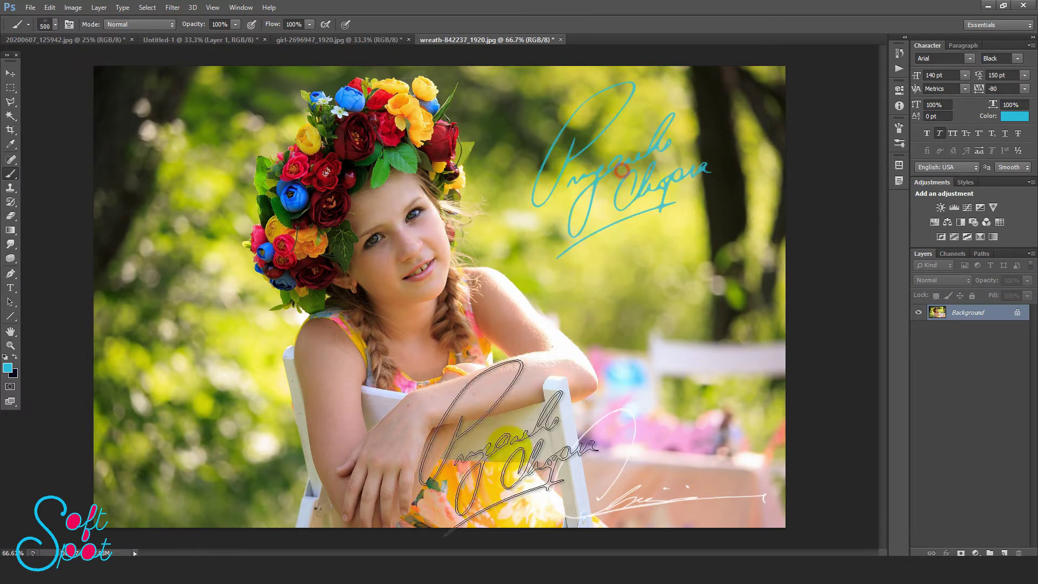
mouse_move(447, 578)
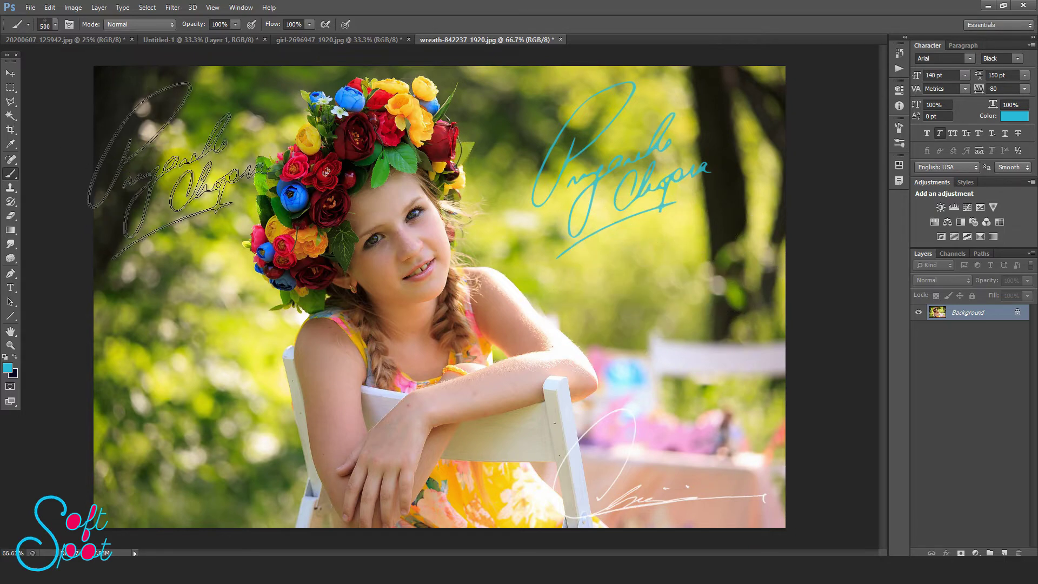
left_click(188, 161)
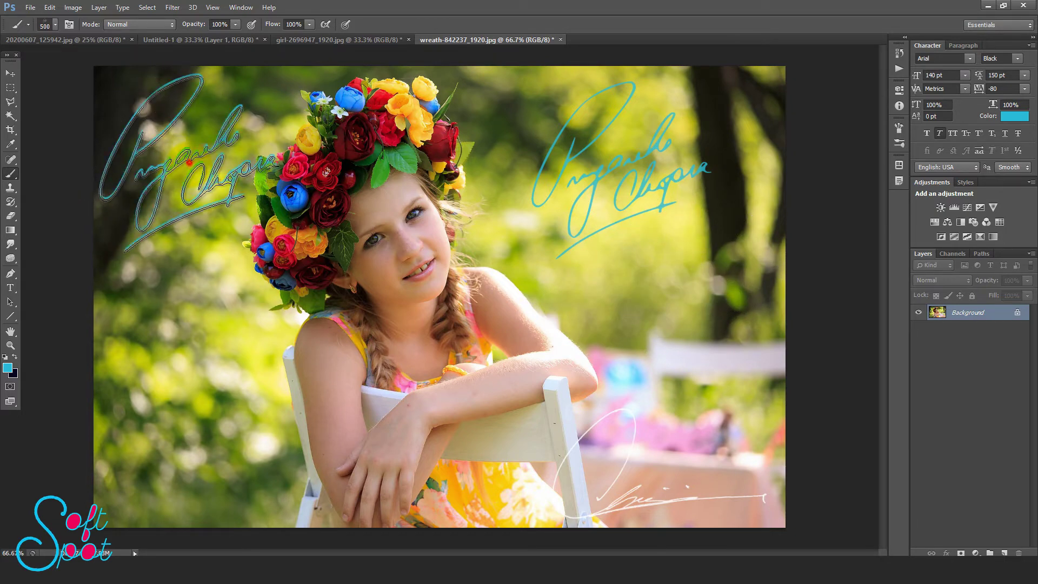
left_click(193, 311)
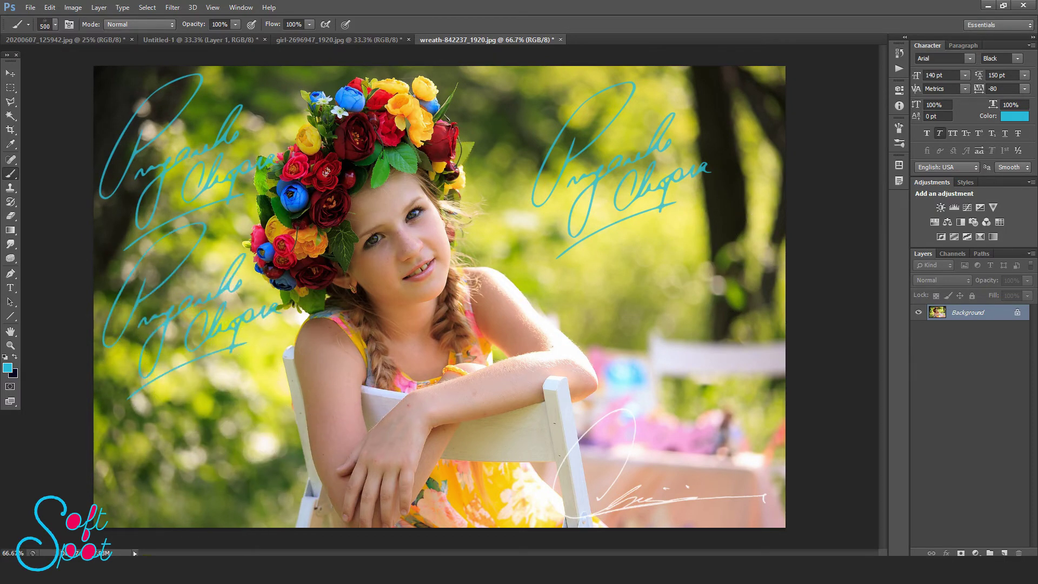
key("ctrl+shift+Tab")
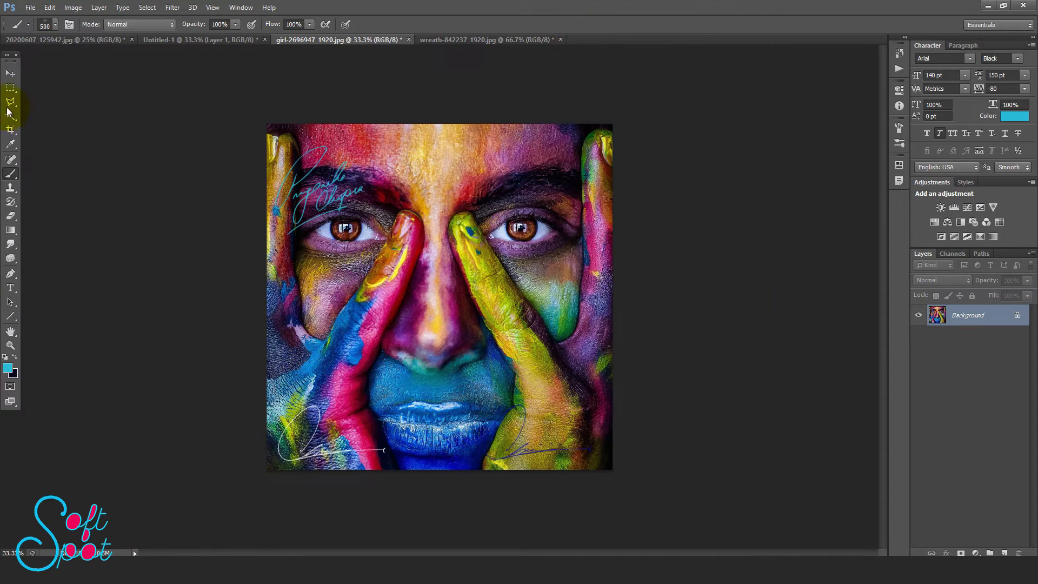
- Open THUMB 47.png from the EBOOK folder and undo a trial cyan signature stamped on the man's chest
left_click(29, 7)
left_click(35, 32)
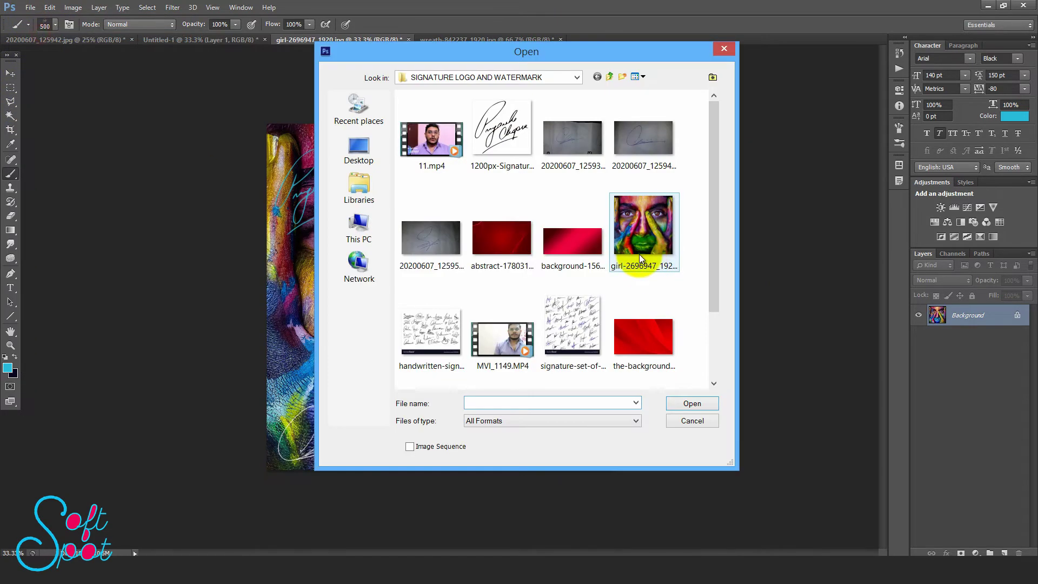
left_click(576, 77)
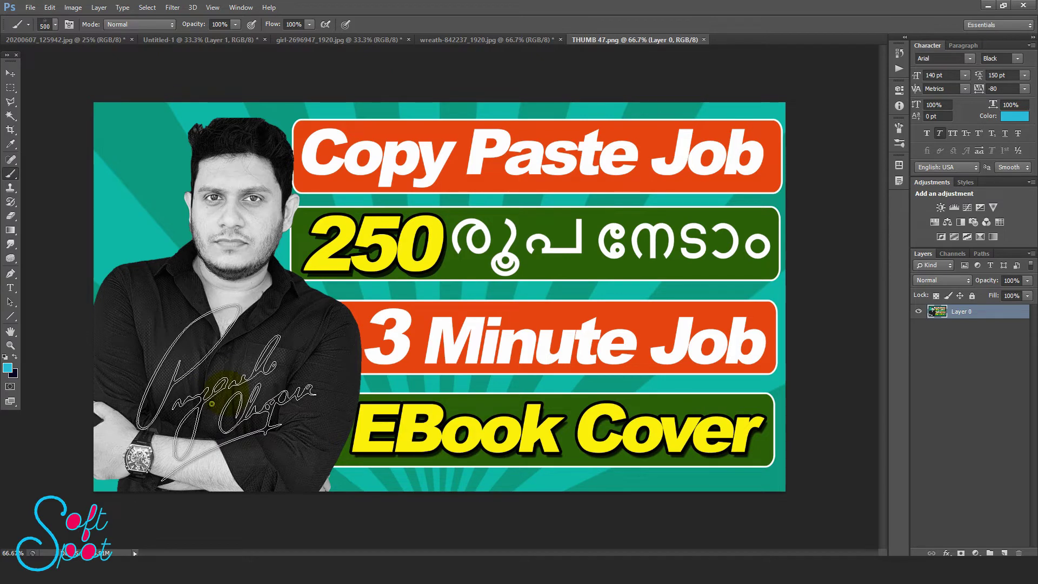
left_click(209, 399)
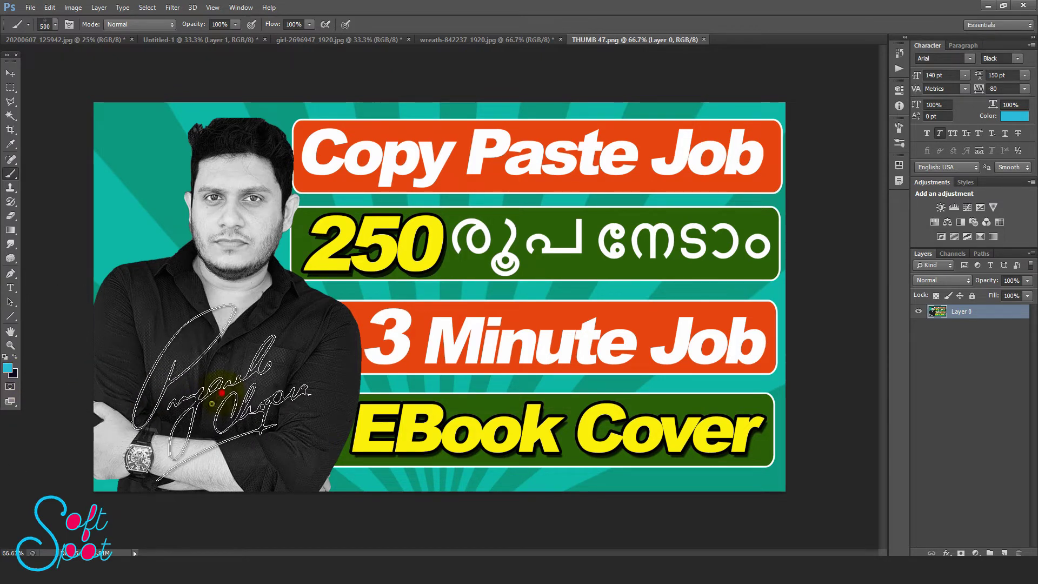
mouse_move(404, 550)
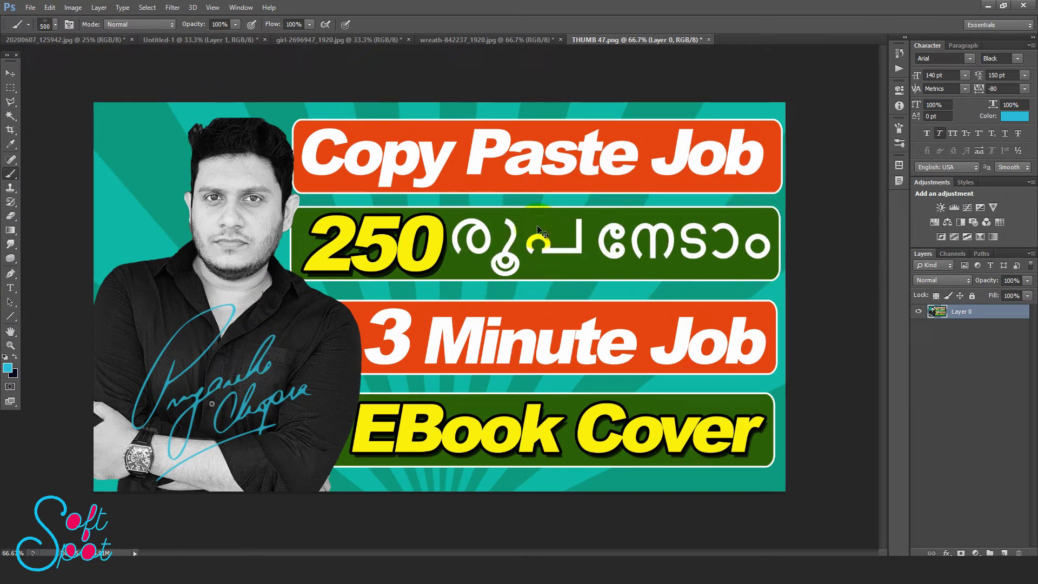
key("ctrl+z")
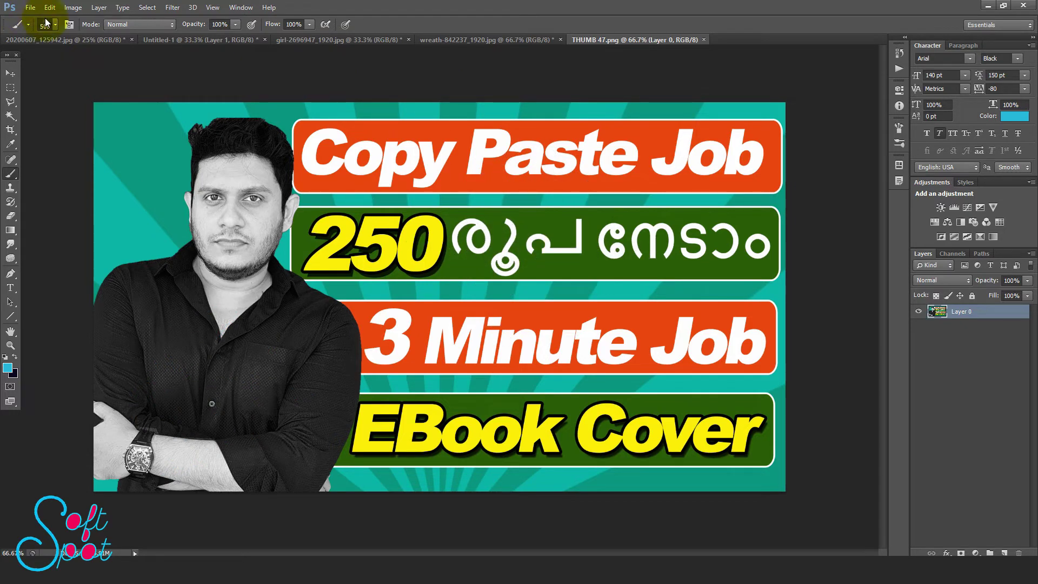
- Dismiss the Open dialog and create a new transparent 1920 × 1080 pixel document
left_click(30, 7)
left_click(43, 28)
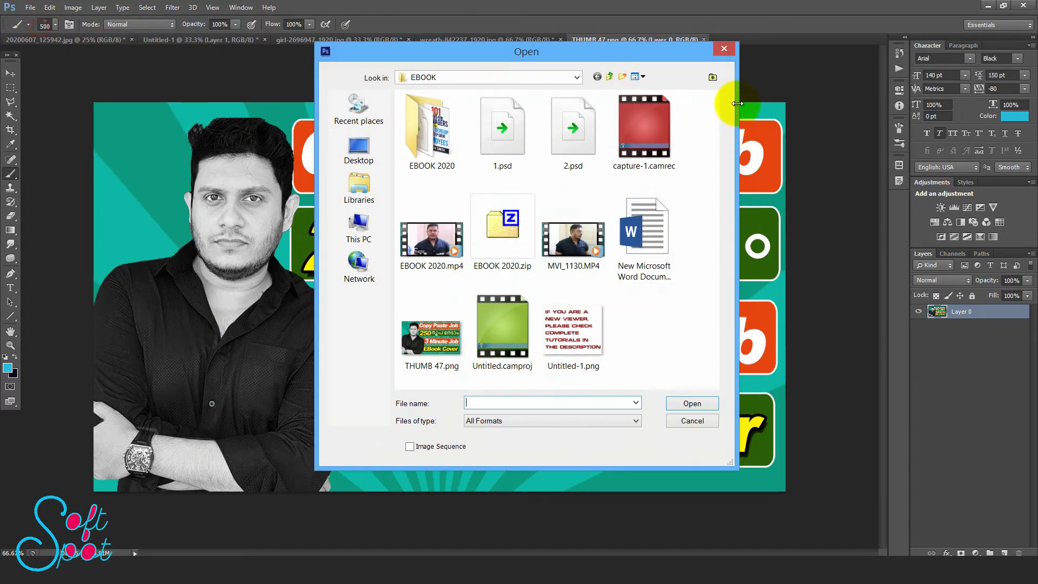
left_click(724, 49)
key("ctrl+n")
double_click(491, 194)
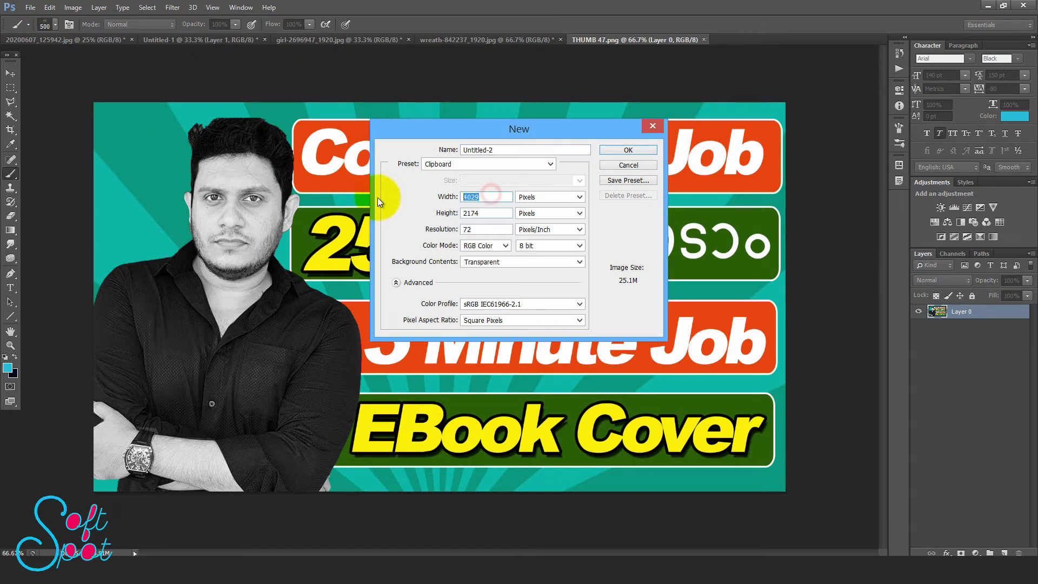
type("1920")
double_click(484, 212)
type("1080")
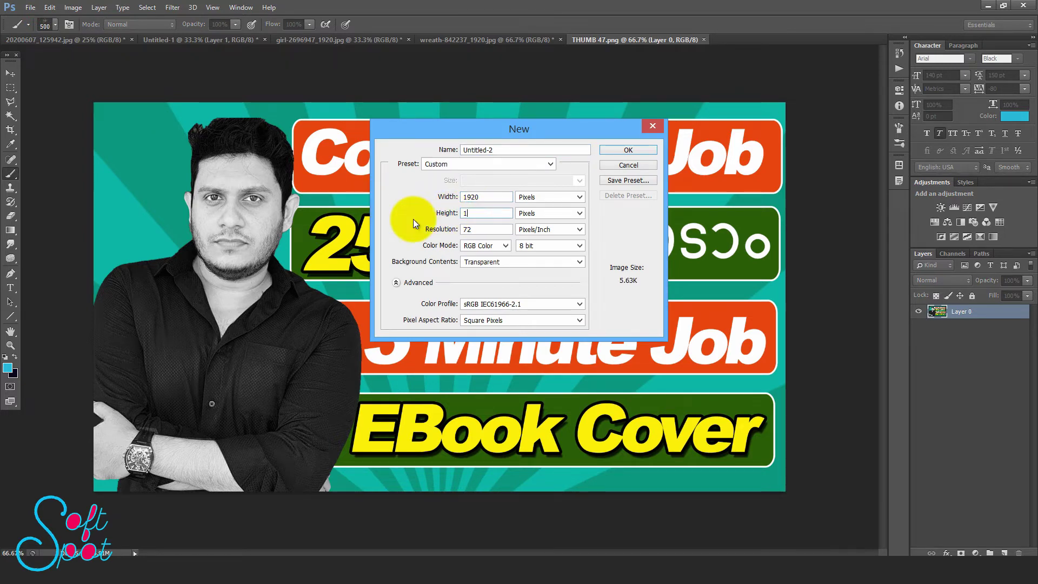
key("Return")
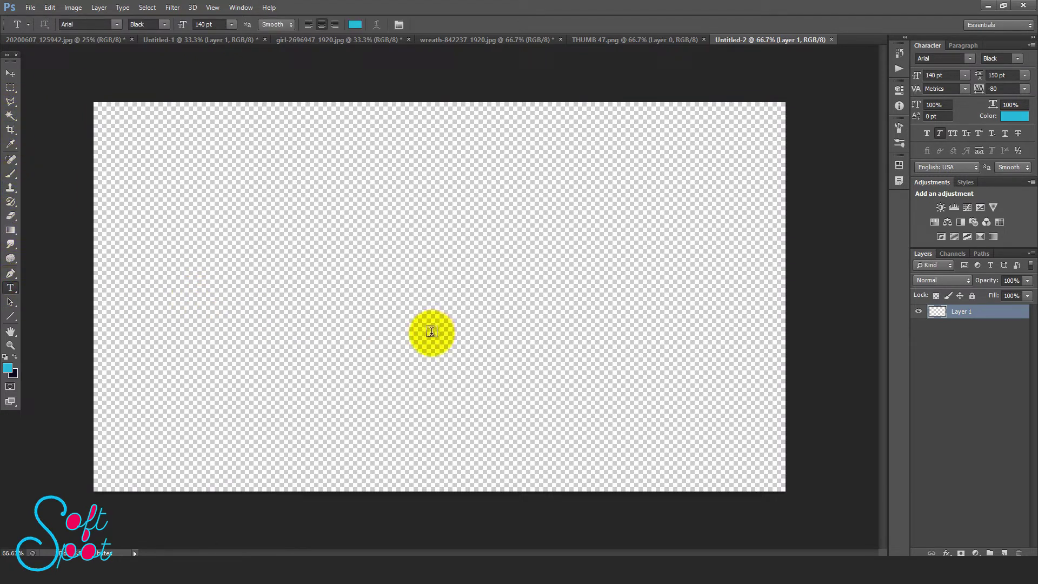
- Select the cyan name text and set its size to 200 pt
left_click(192, 289)
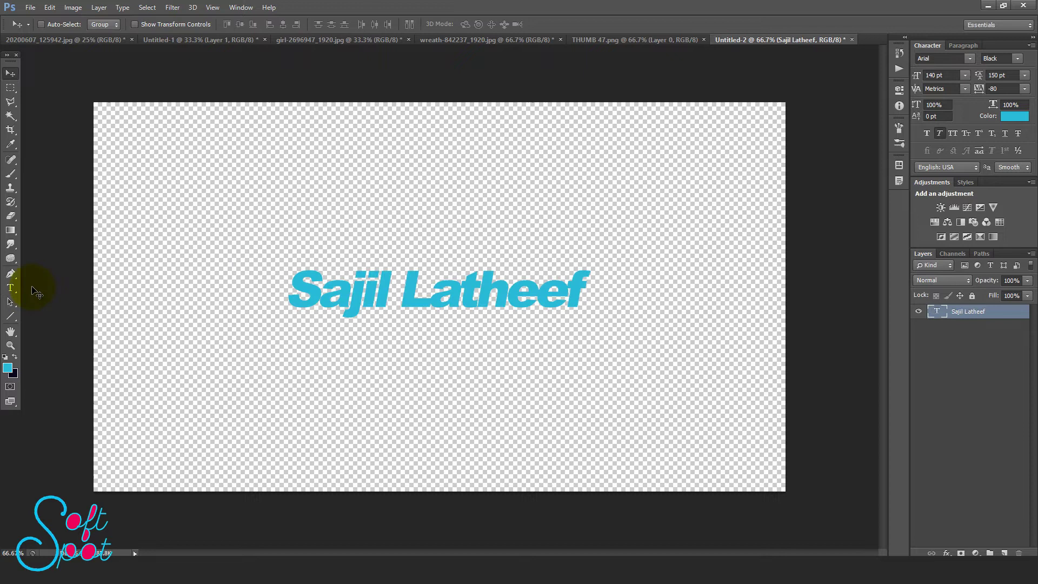
left_click(10, 287)
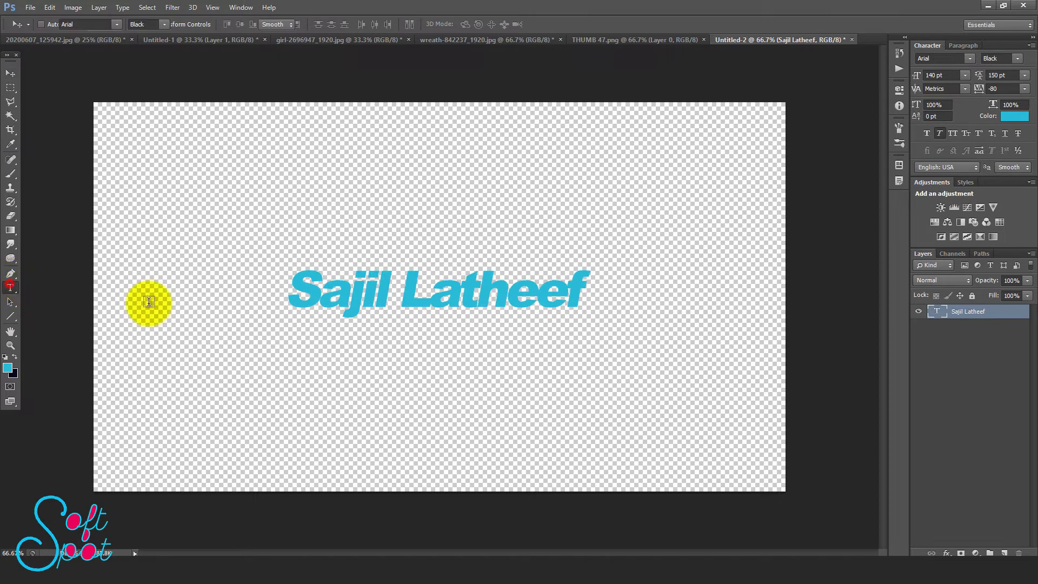
double_click(581, 292)
left_click(99, 264, "shift")
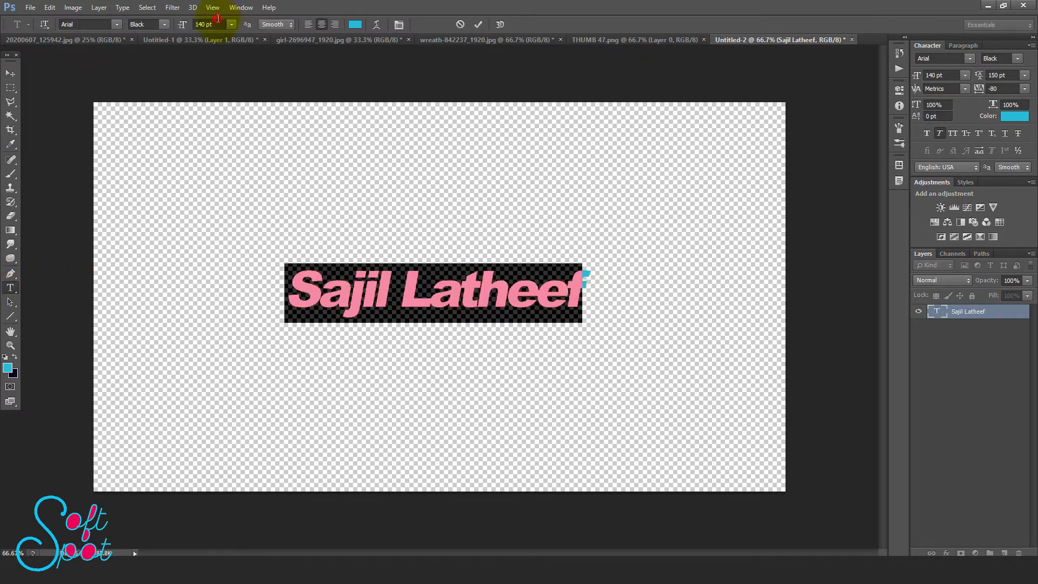
type("200")
key("Return")
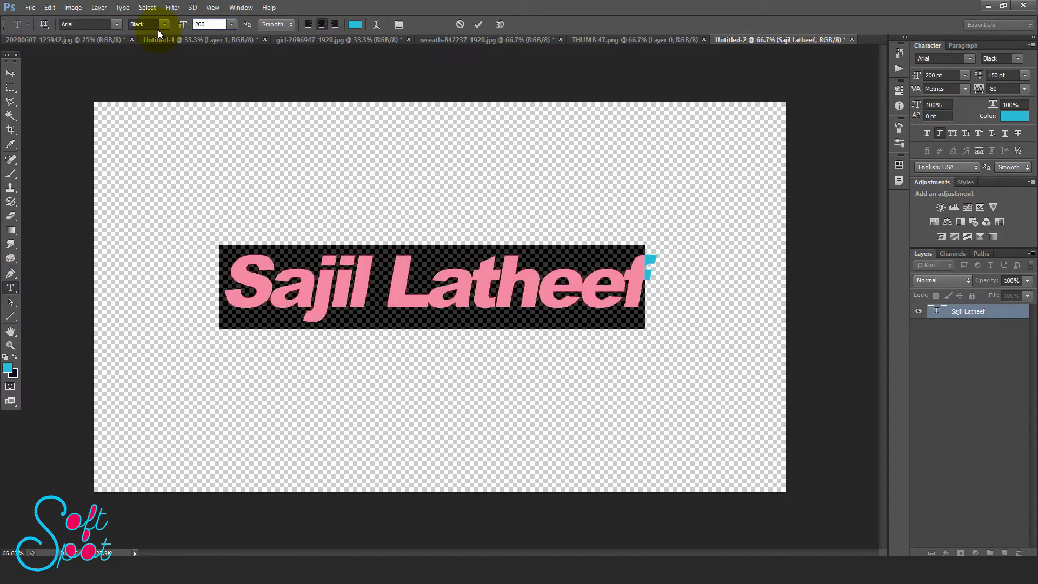
key("ctrl+Return")
- Move the name text near the canvas centre and lower its layer opacity to 65%
key("v")
left_click_drag(514, 289, 520, 292)
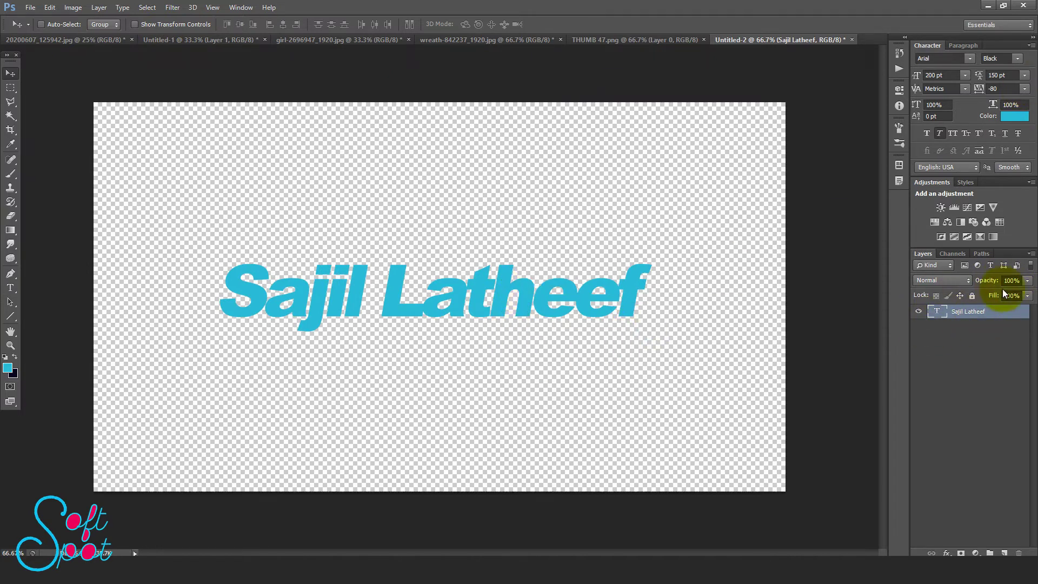
left_click(1027, 282)
left_click_drag(995, 297, 1011, 295)
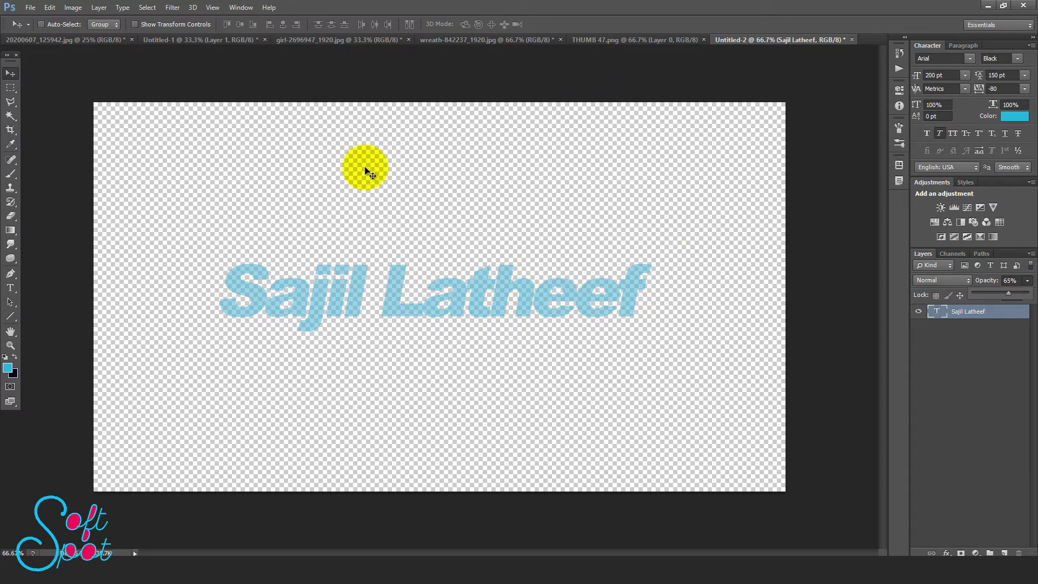
- Move the name text up near the canvas top and enlarge it to 250 pt
left_click(73, 8)
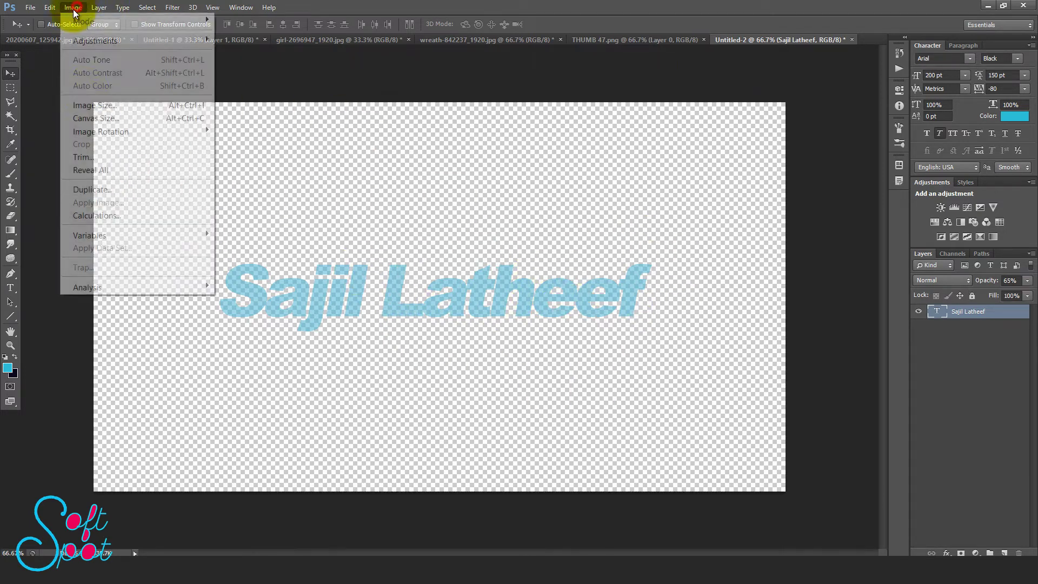
left_click(11, 73)
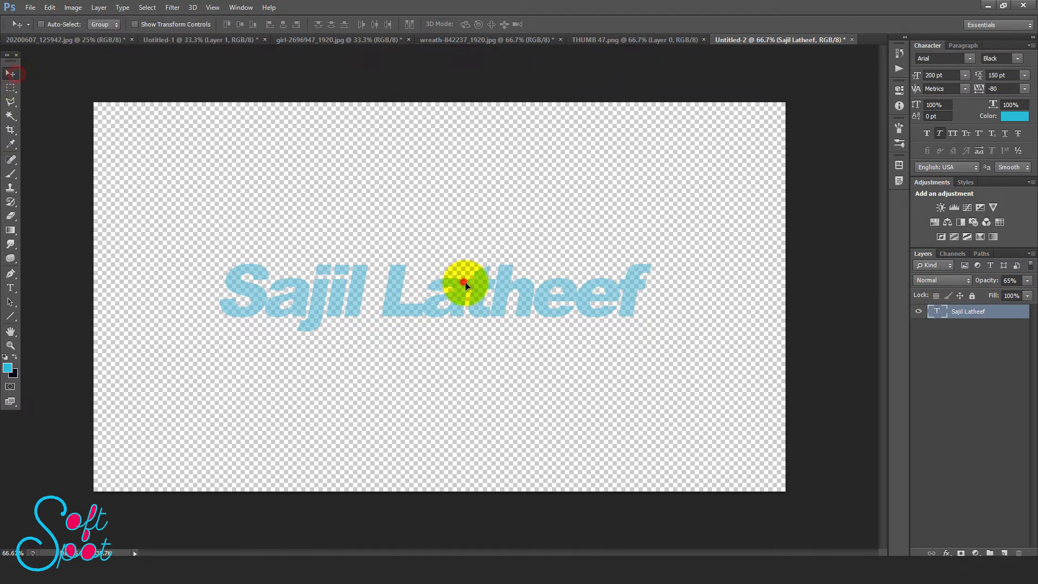
left_click_drag(465, 284, 457, 158)
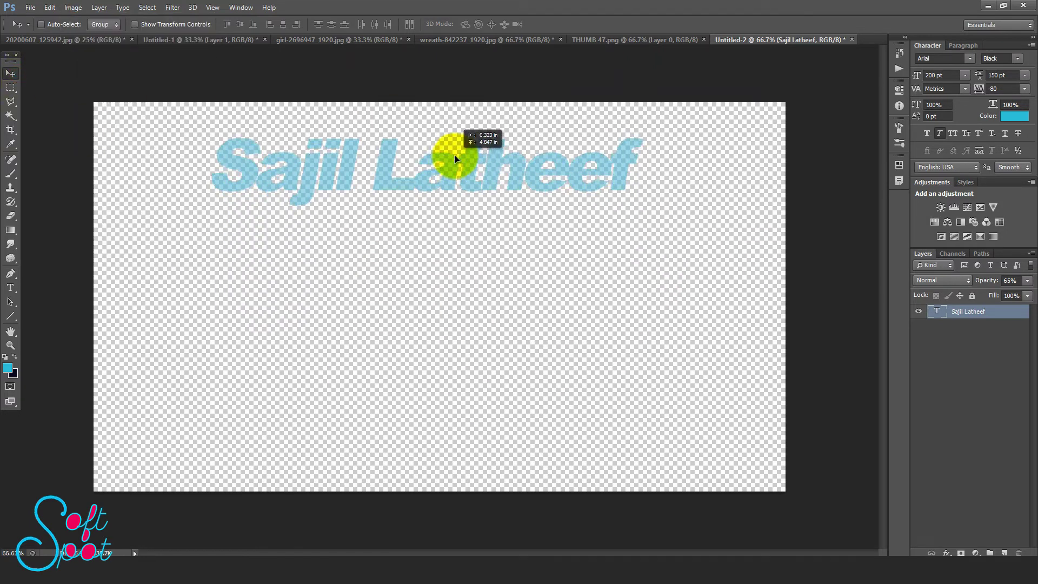
left_click(11, 288)
left_click(215, 23)
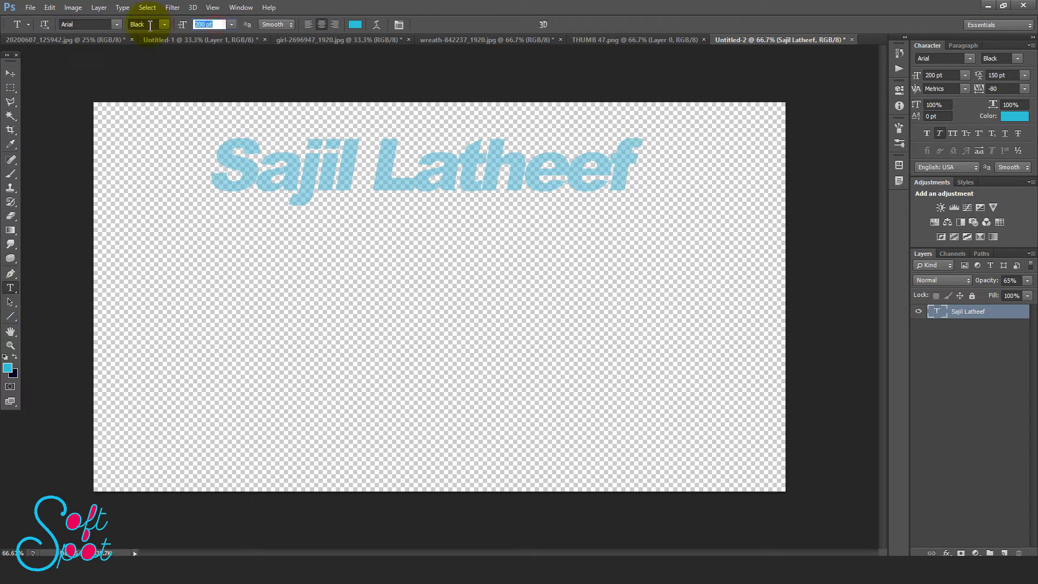
left_click(11, 73)
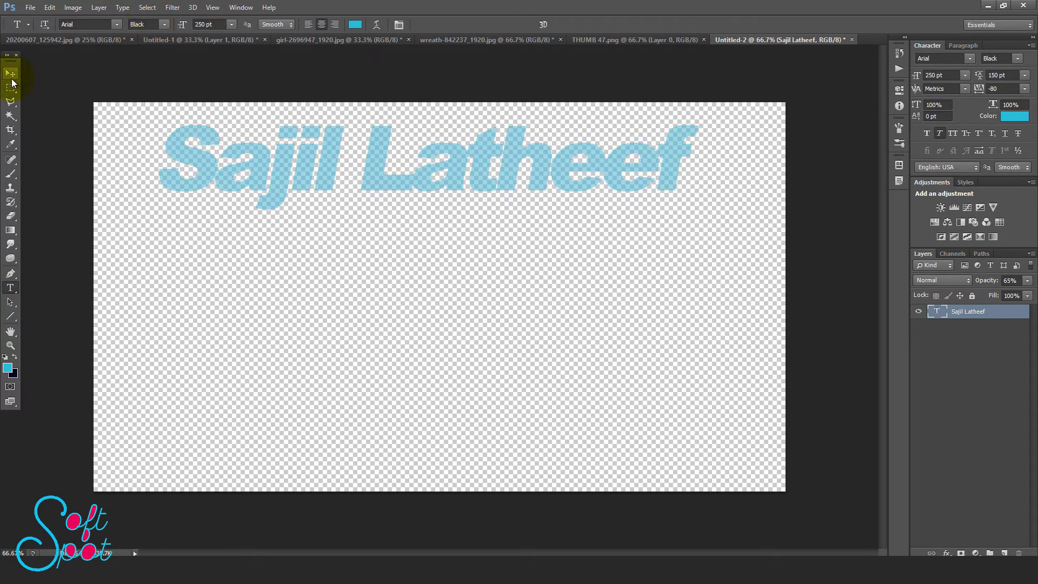
left_click_drag(537, 158, 532, 169)
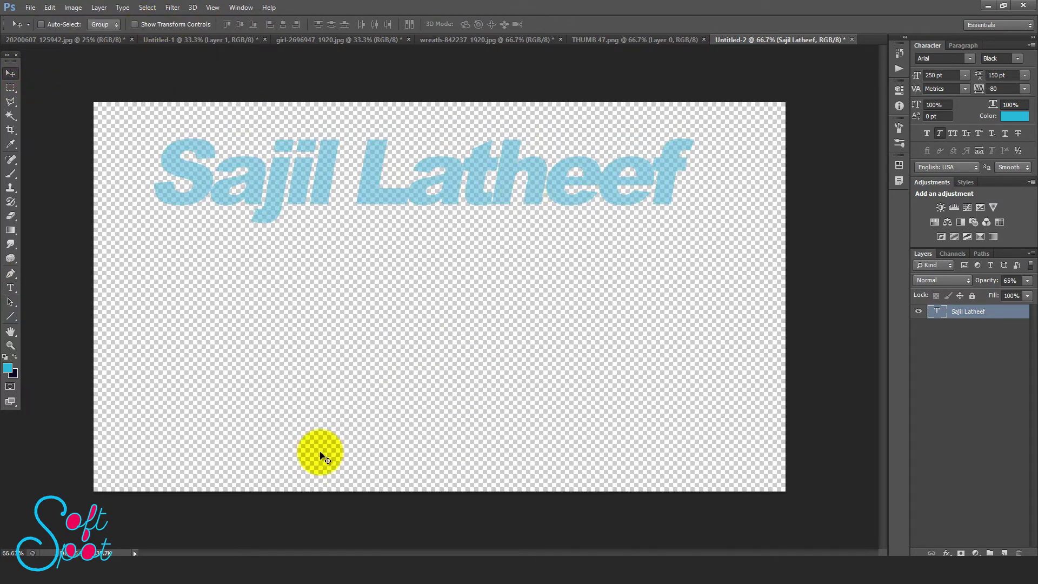
- Resize the canvas to 5 inches high, anchored at top centre
left_click(73, 8)
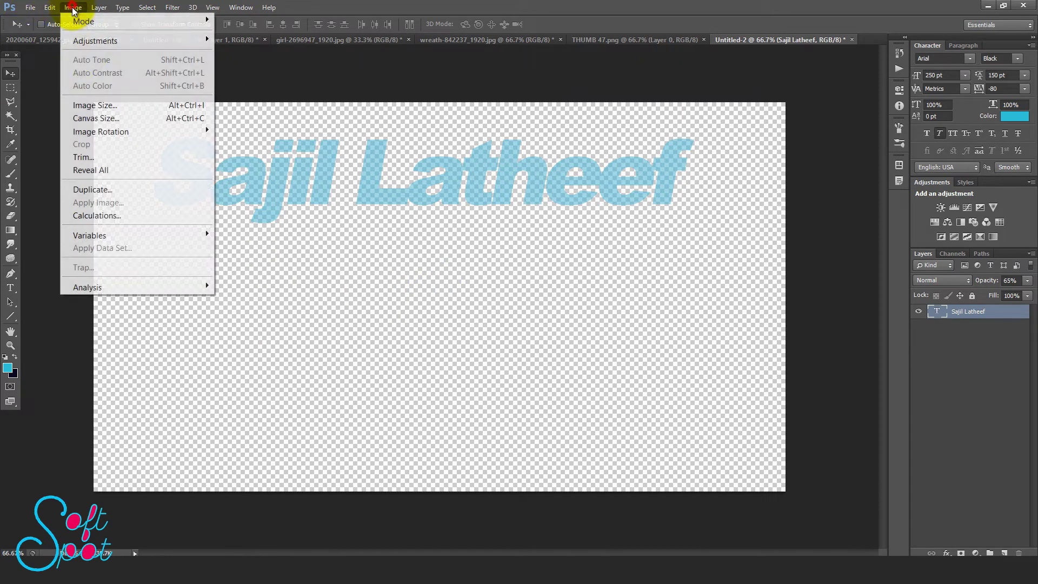
left_click(93, 119)
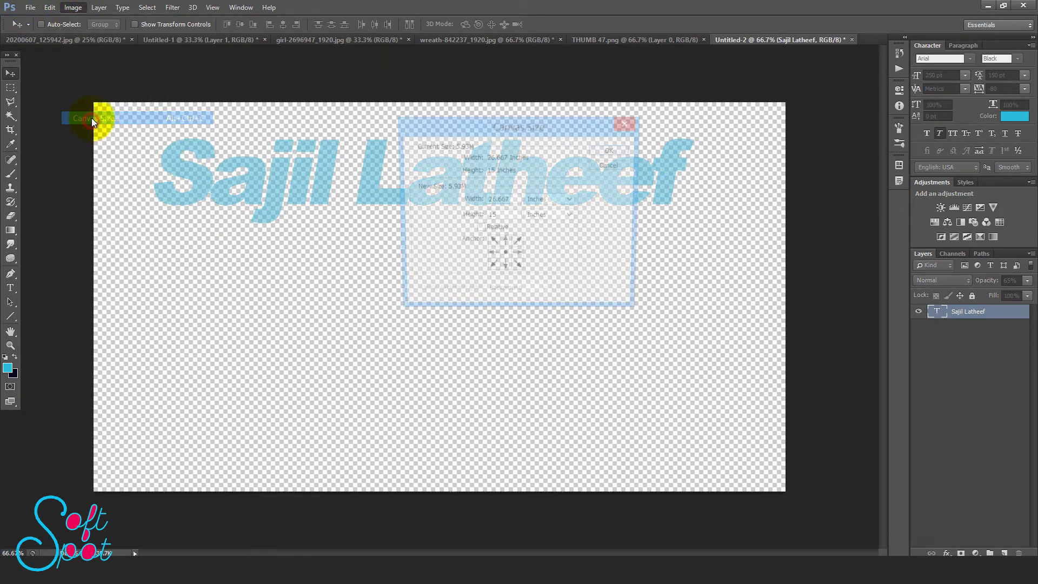
left_click_drag(507, 124, 456, 235)
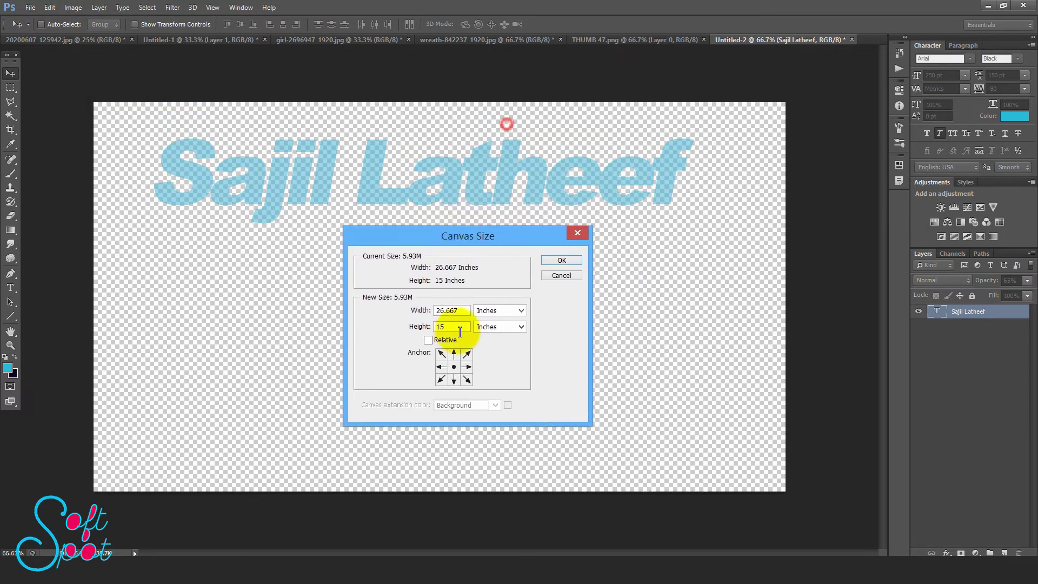
left_click(454, 354)
double_click(453, 324)
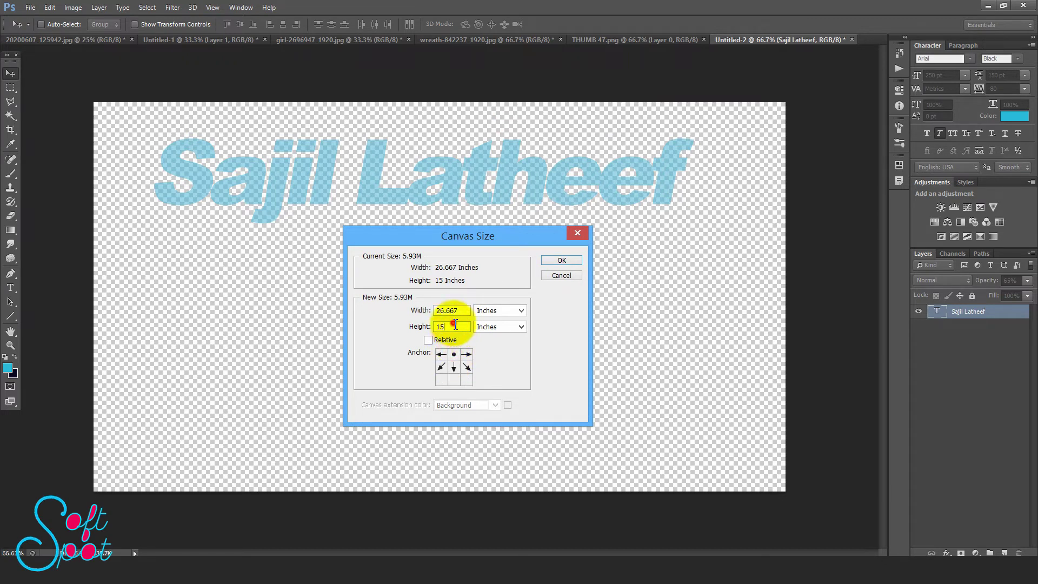
type("5")
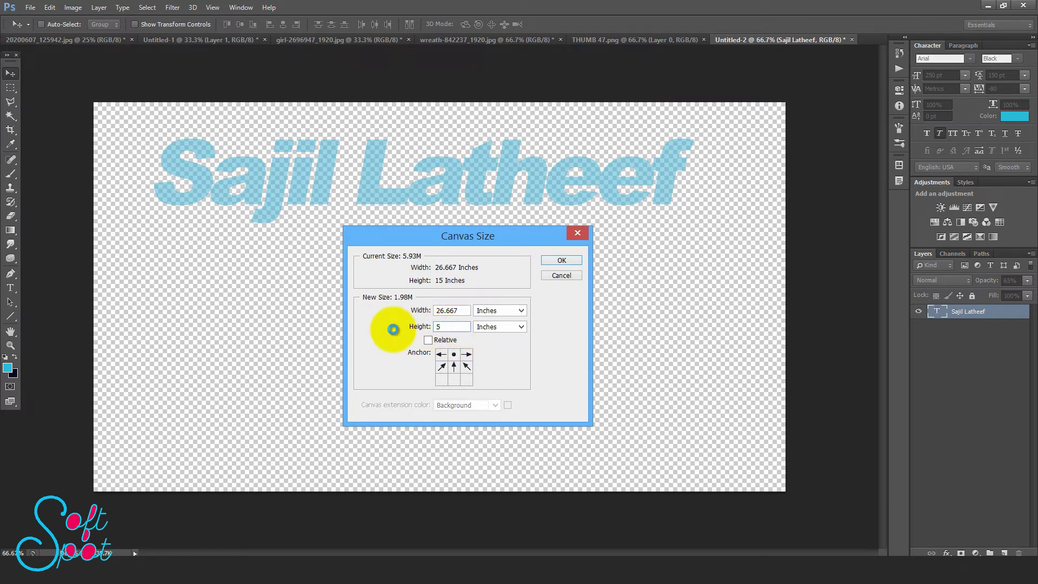
key("Return")
key("Return")
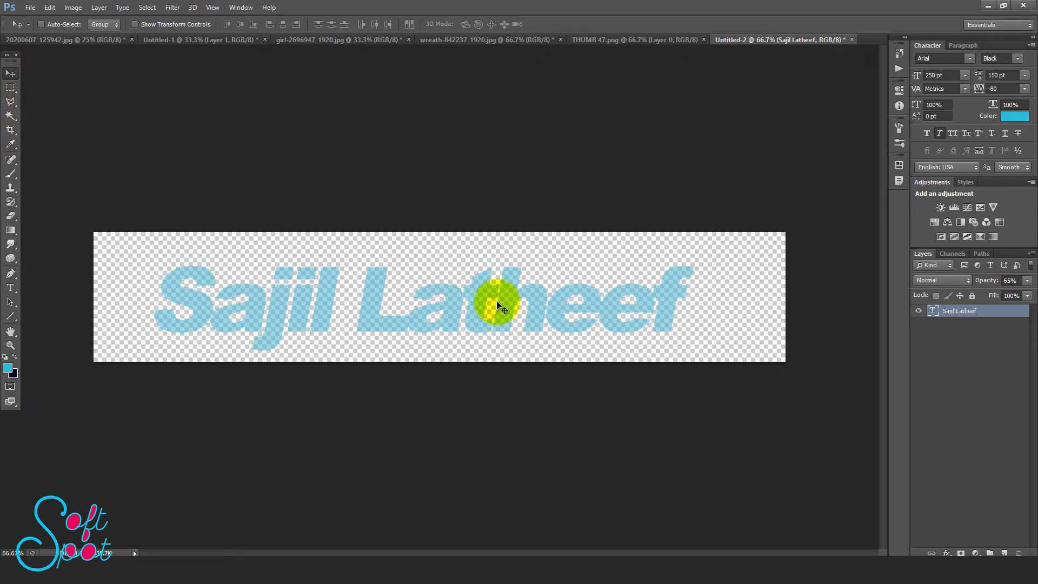
- Abandon a first Save As and look through the THUMB 47, wreath, girl and Untitled-1 documents
left_click(31, 8)
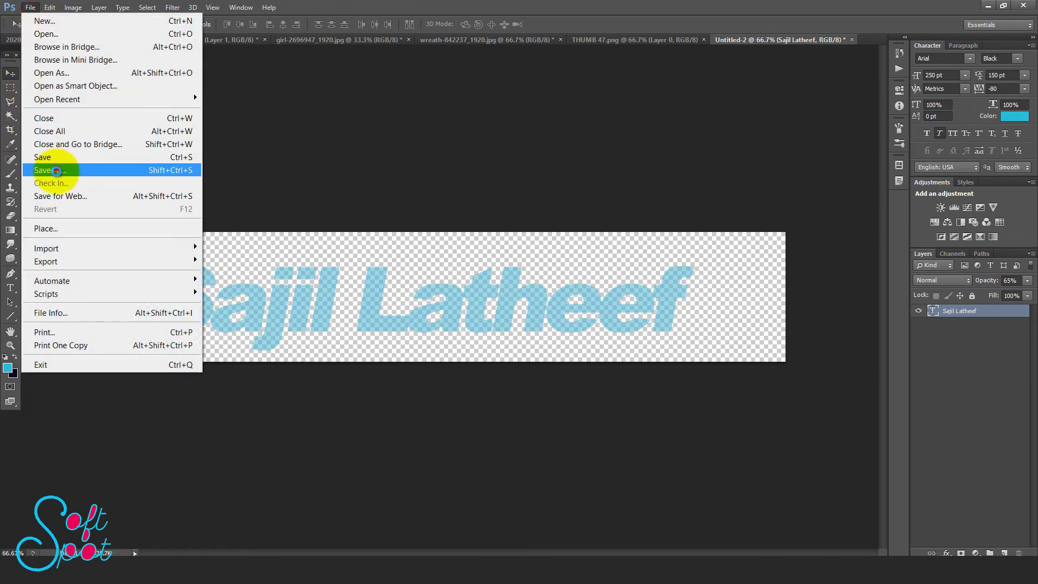
left_click(58, 163)
left_click(529, 304)
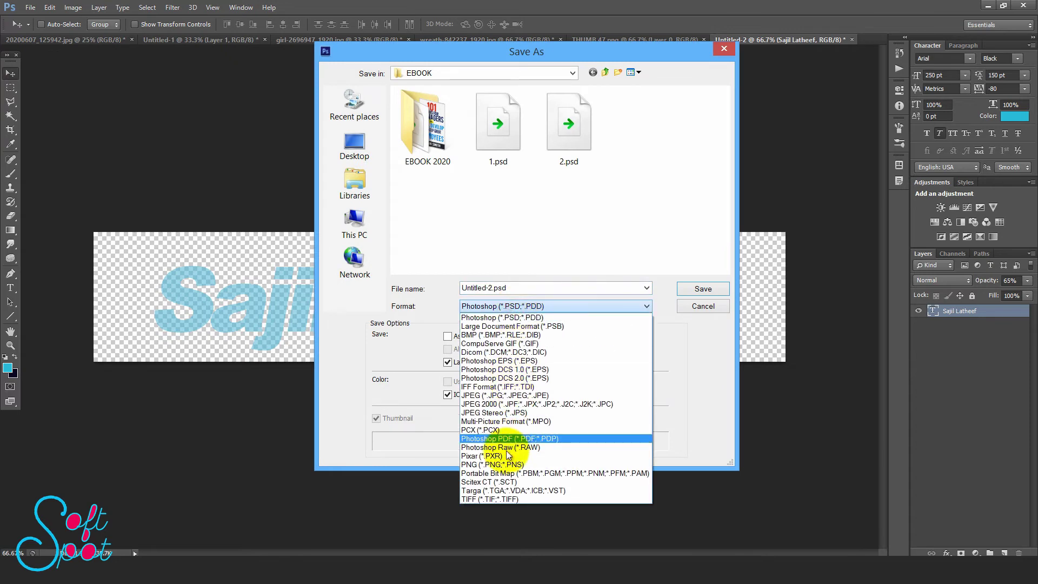
left_click(688, 309)
left_click(687, 309)
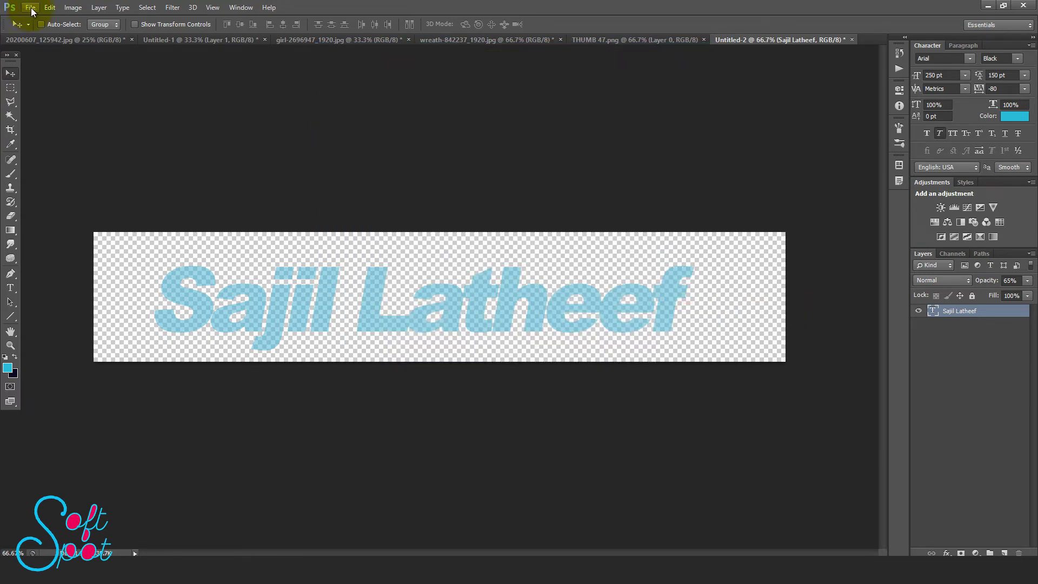
left_click(631, 40)
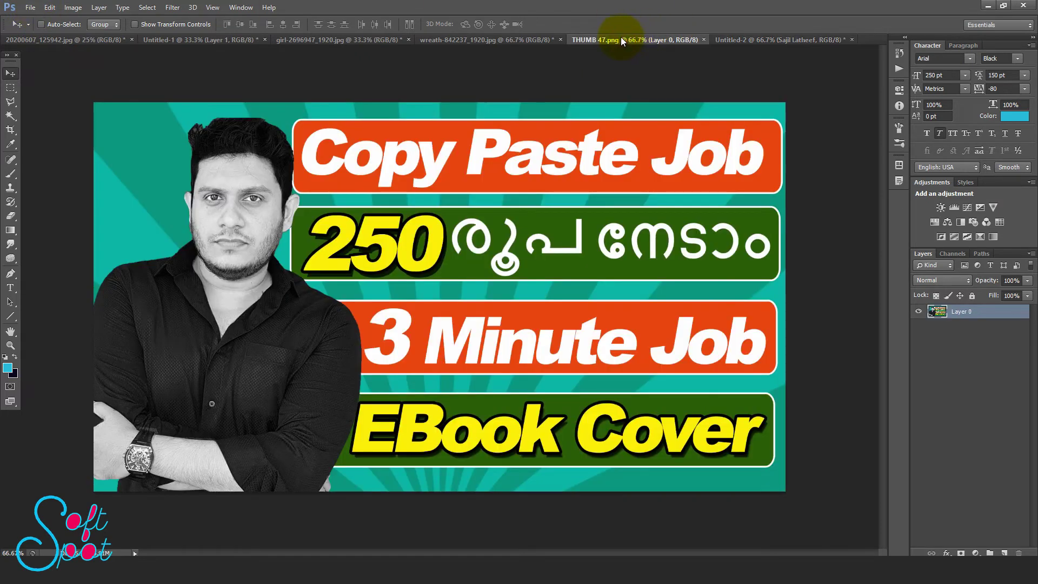
left_click(503, 40)
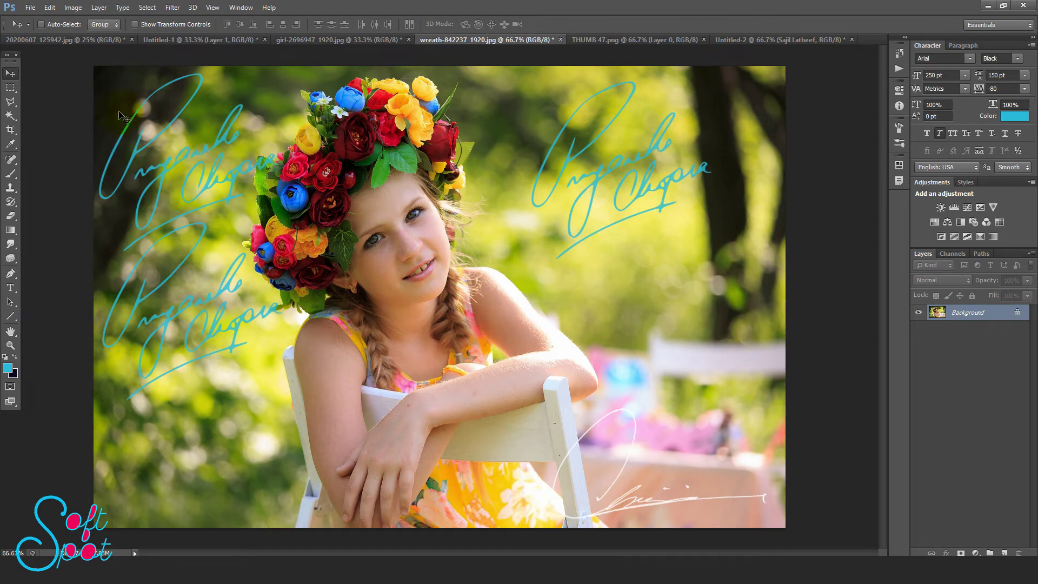
left_click(305, 39)
left_click(188, 40)
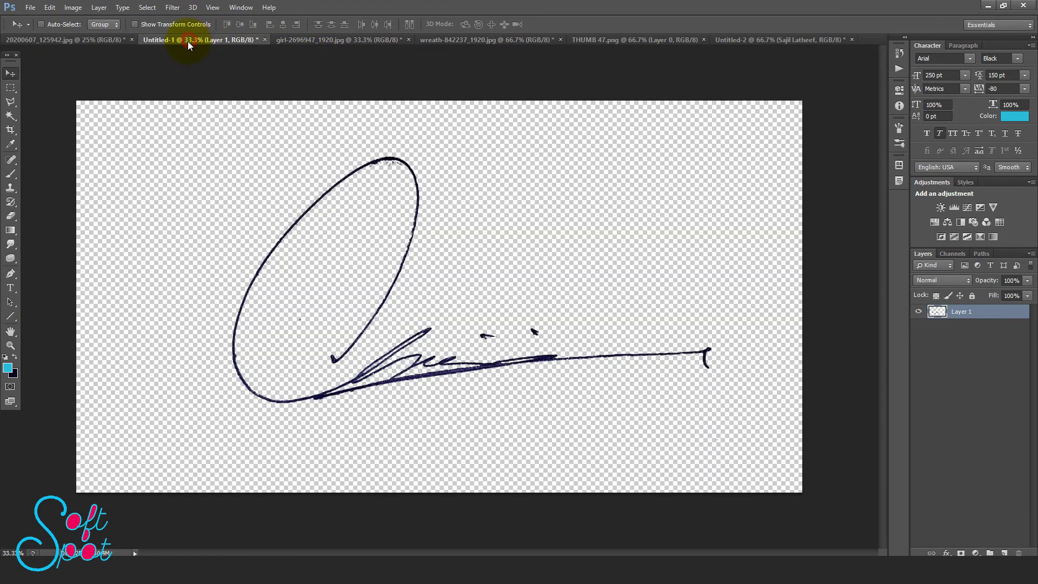
- Begin saving the Untitled-1 signature as PNG, then cancel
left_click(30, 7)
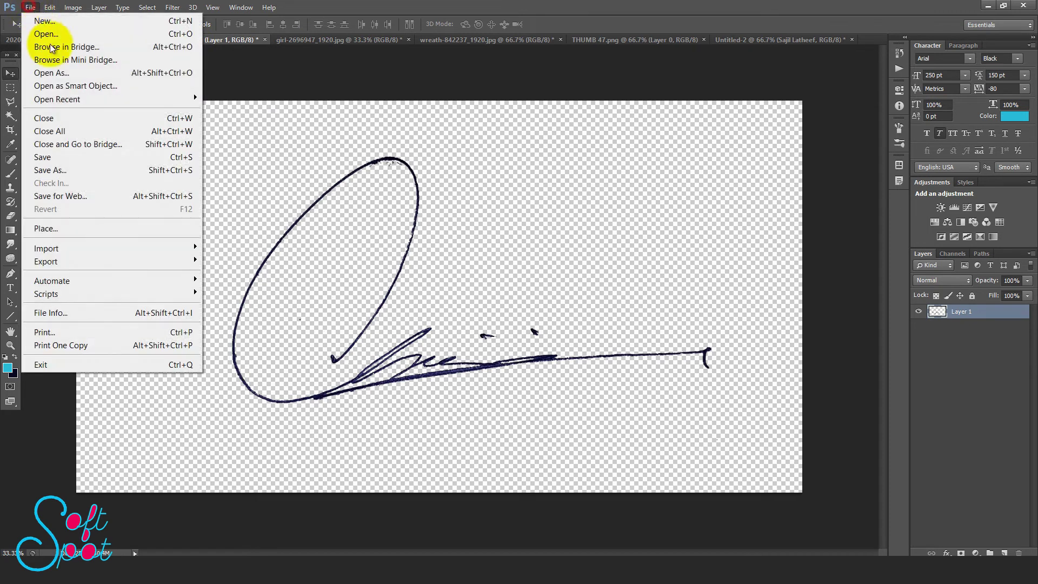
left_click(88, 165)
left_click(515, 306)
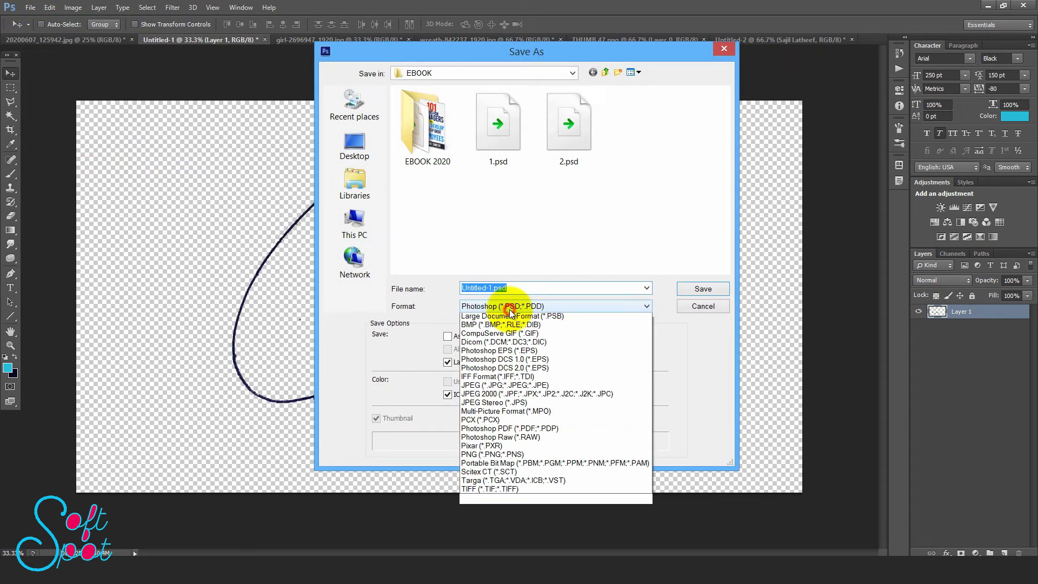
left_click(496, 464)
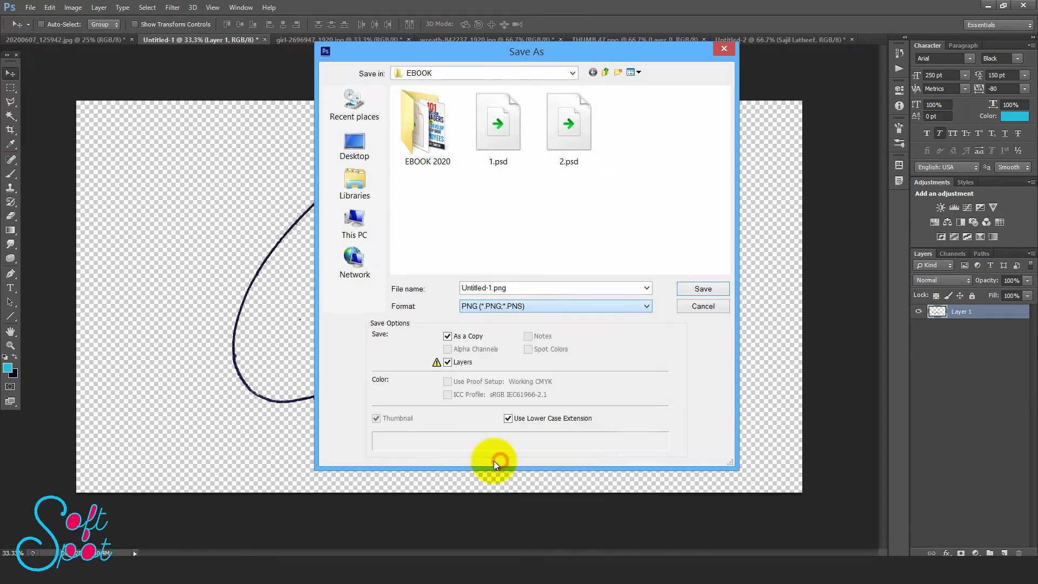
left_click(521, 288)
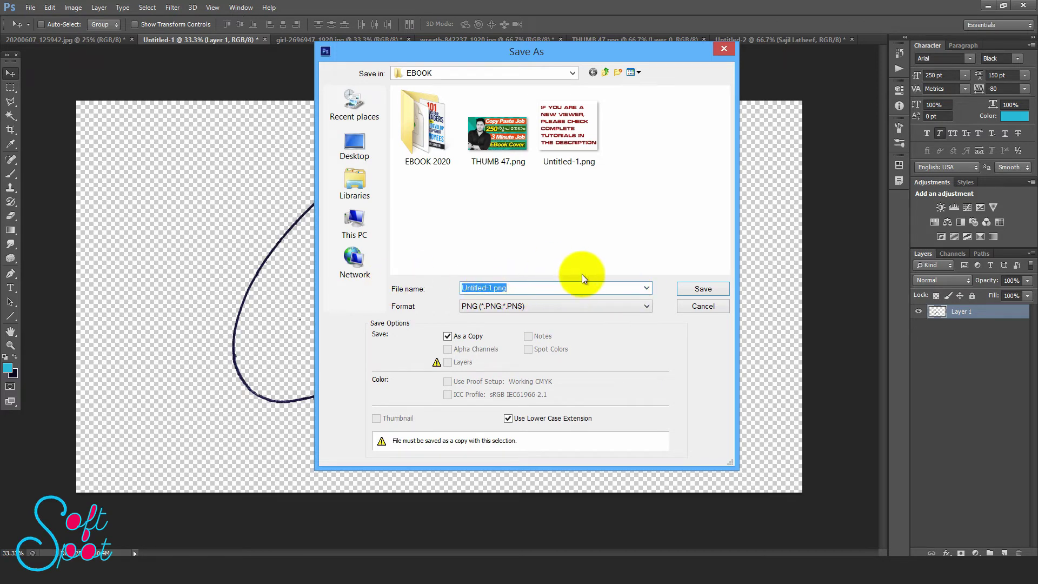
left_click(699, 307)
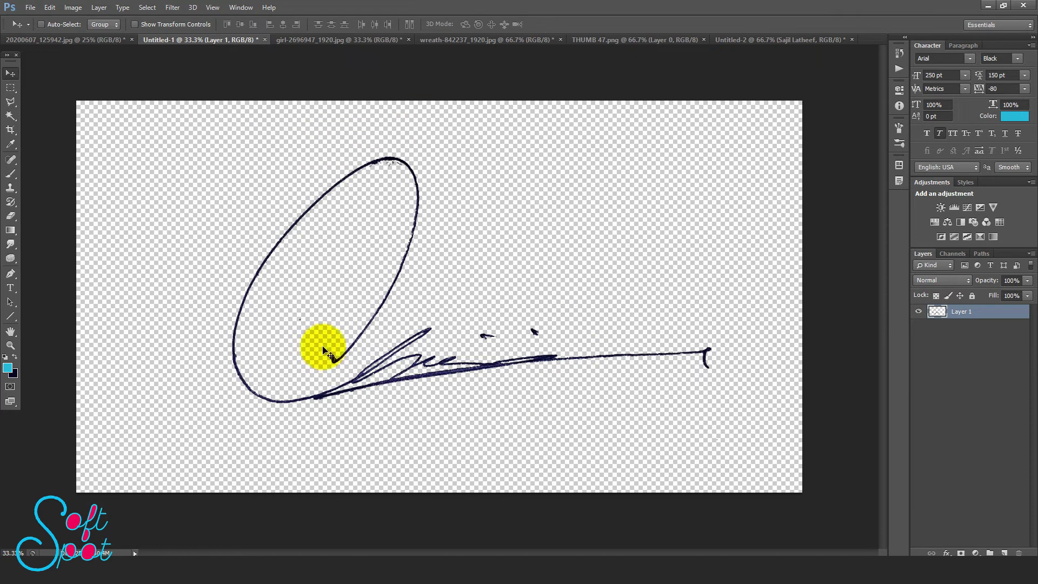
- Save the Untitled-2 name text document as Untitled-2.png in PNG format
left_click(762, 39)
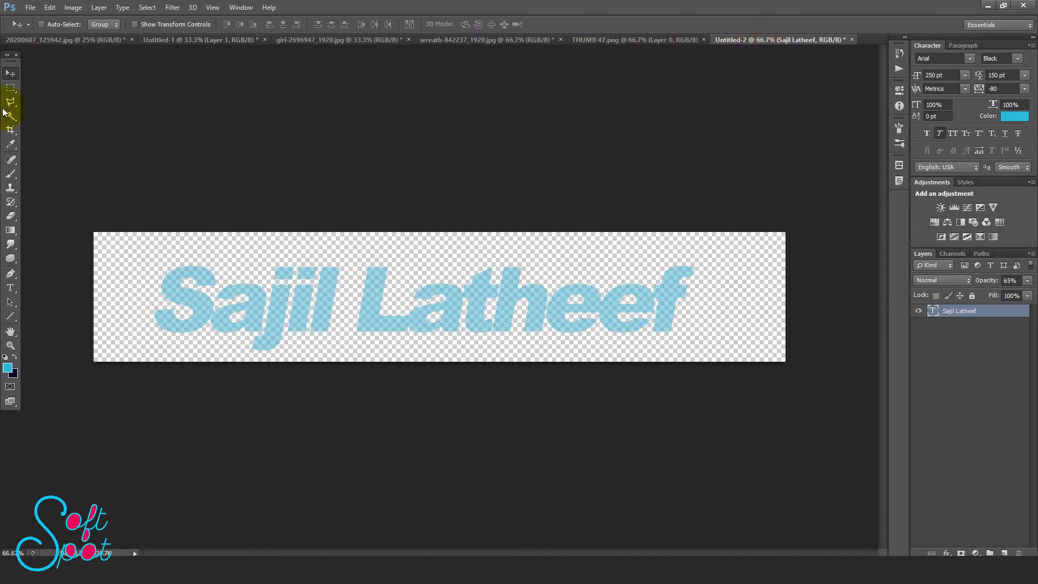
left_click(30, 8)
left_click(64, 171)
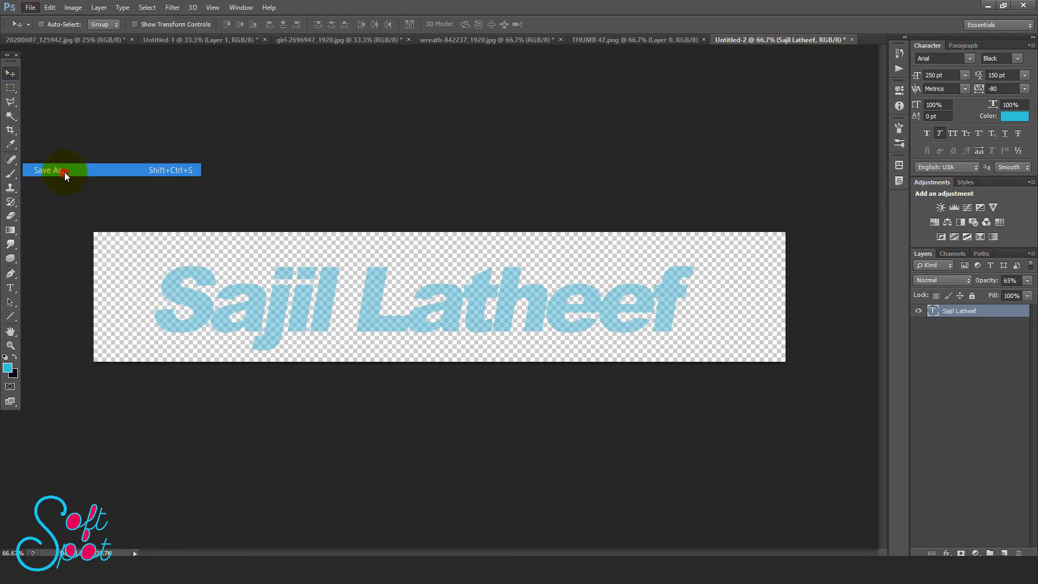
left_click(470, 305)
left_click(486, 468)
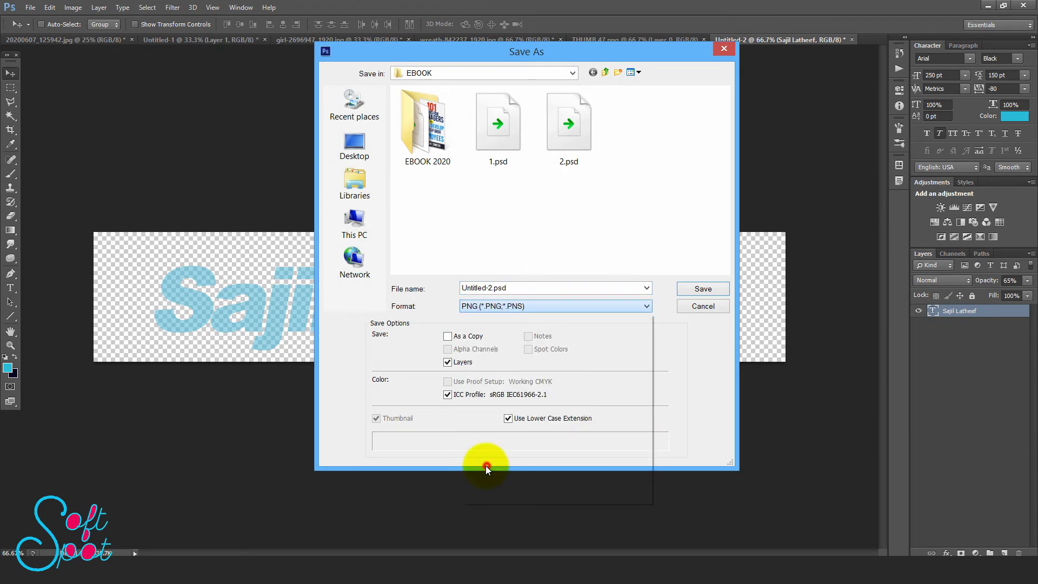
left_click(686, 290)
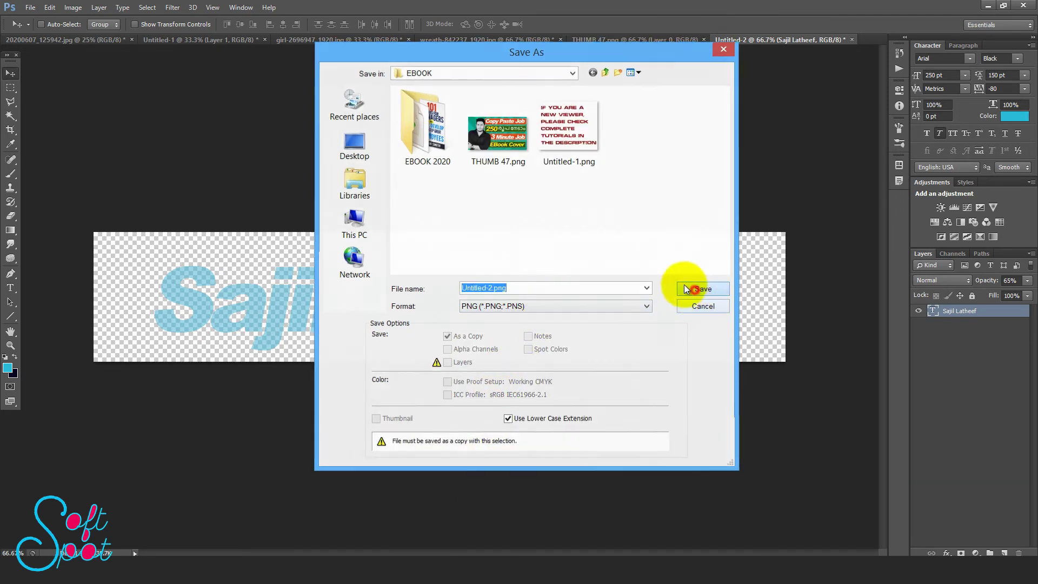
left_click(564, 179)
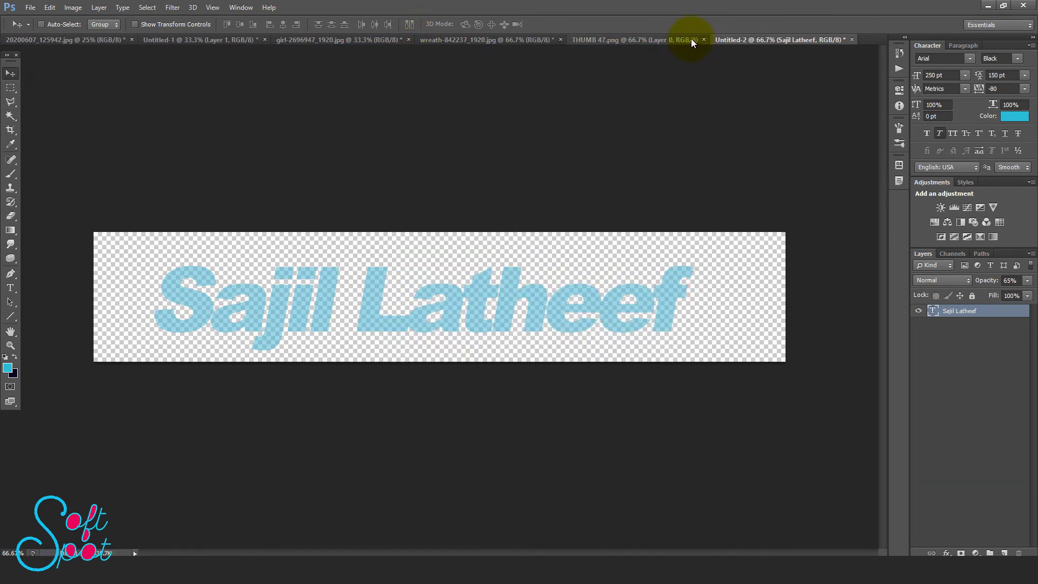
- Float the Untitled-2 window and drag its name text layer onto the THUMB 47.png thumbnail
left_click_drag(735, 36, 738, 93)
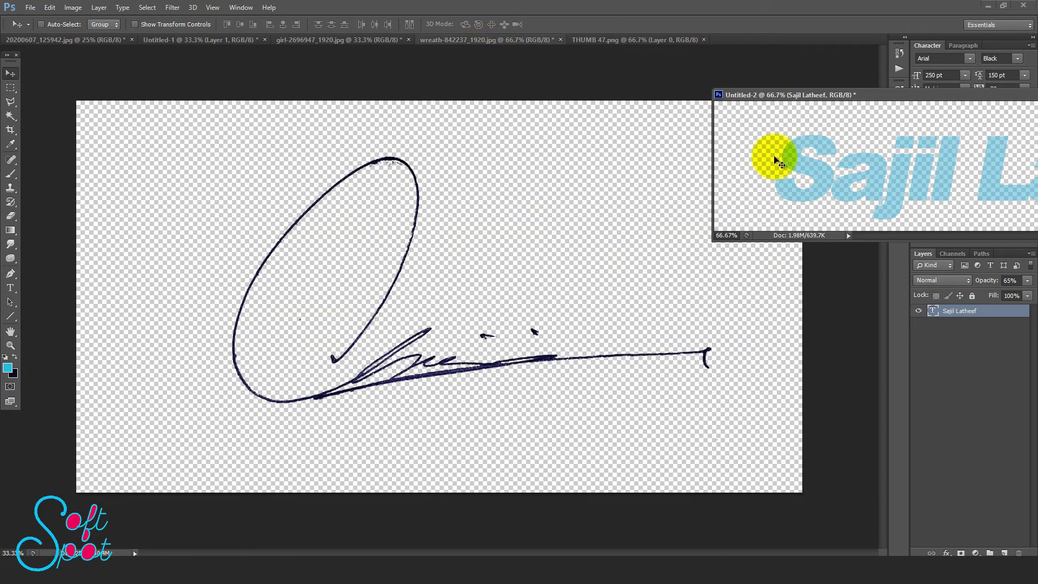
left_click(490, 41)
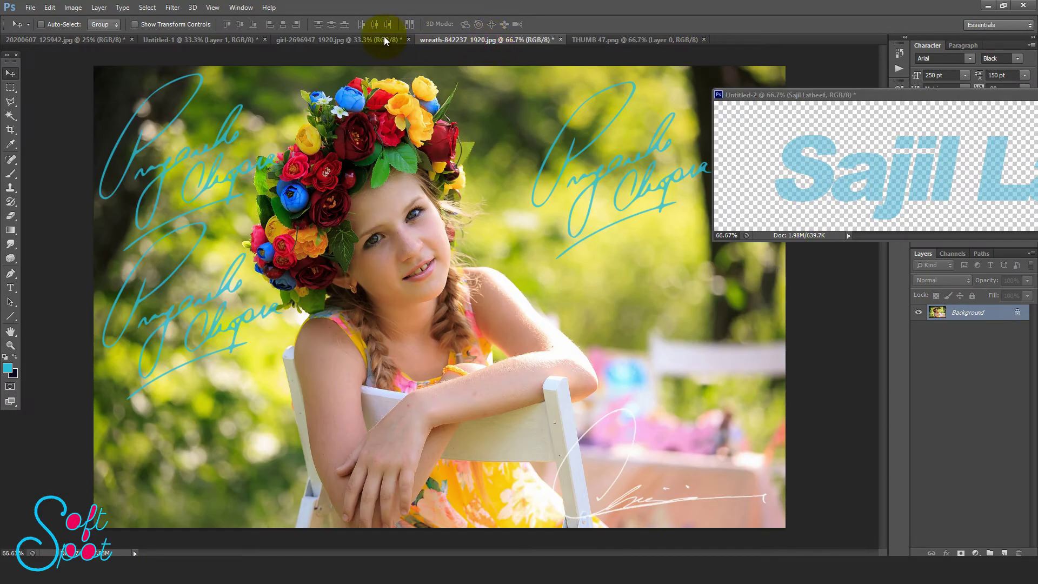
left_click(368, 38)
left_click(228, 38)
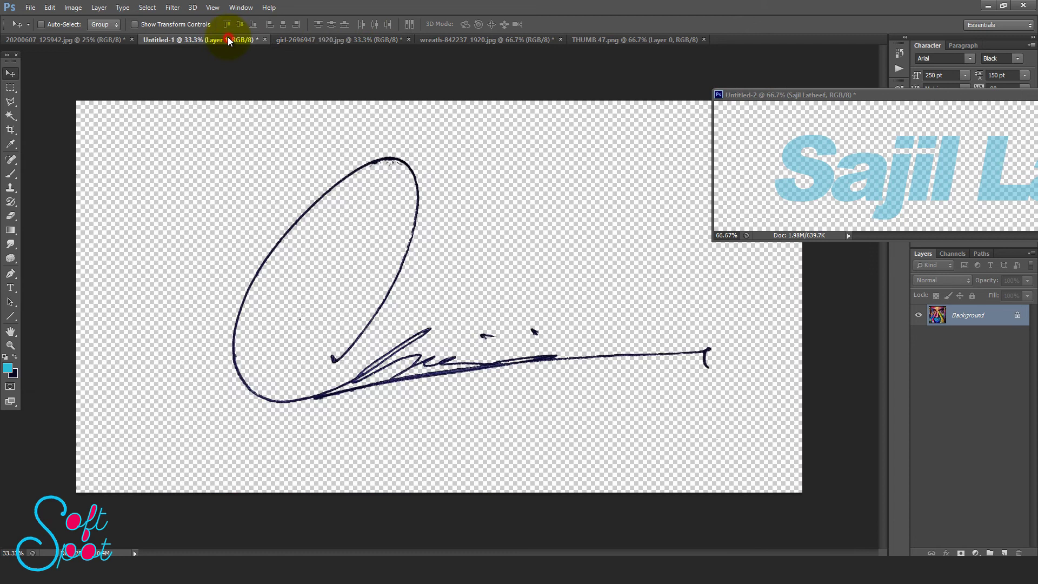
left_click(67, 37)
left_click(579, 43)
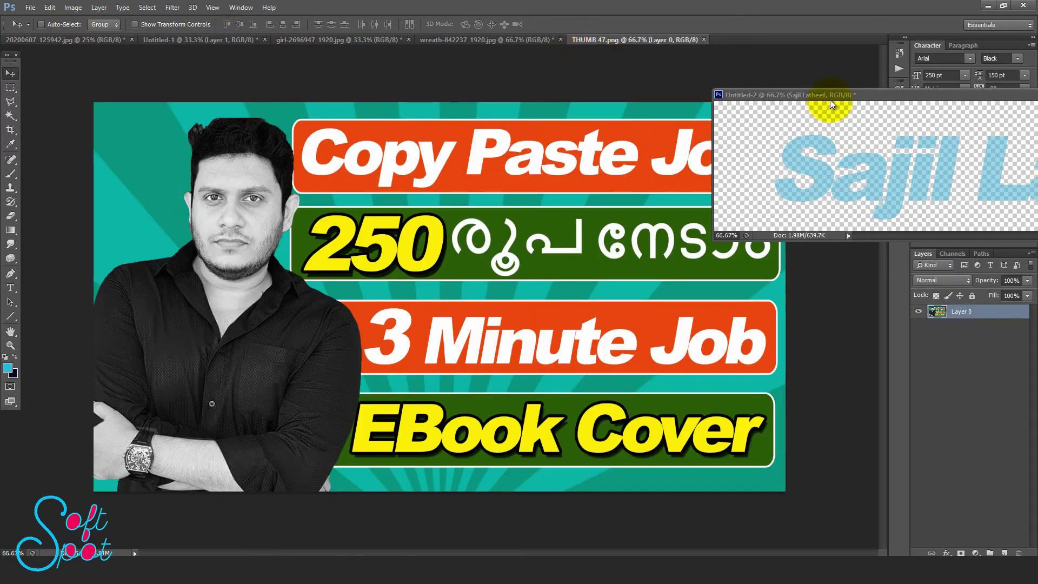
left_click_drag(831, 102, 747, 108)
left_click_drag(860, 208, 463, 336)
left_click_drag(705, 99, 669, 41)
left_click_drag(511, 339, 522, 367)
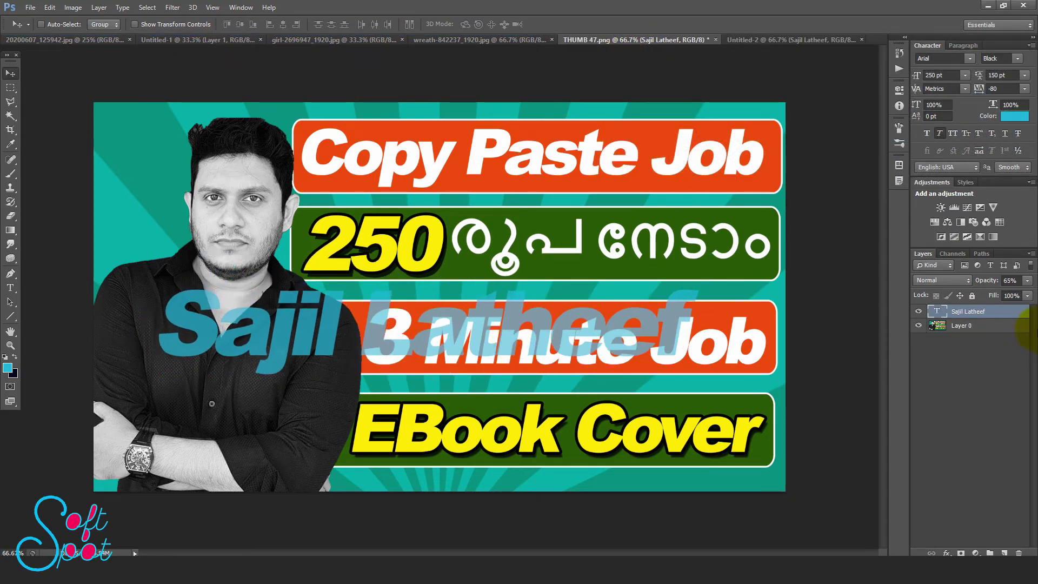
- Fade the name text layer to 40% opacity and move it left on the thumbnail
left_click(1027, 280)
left_click_drag(1014, 292, 1001, 290)
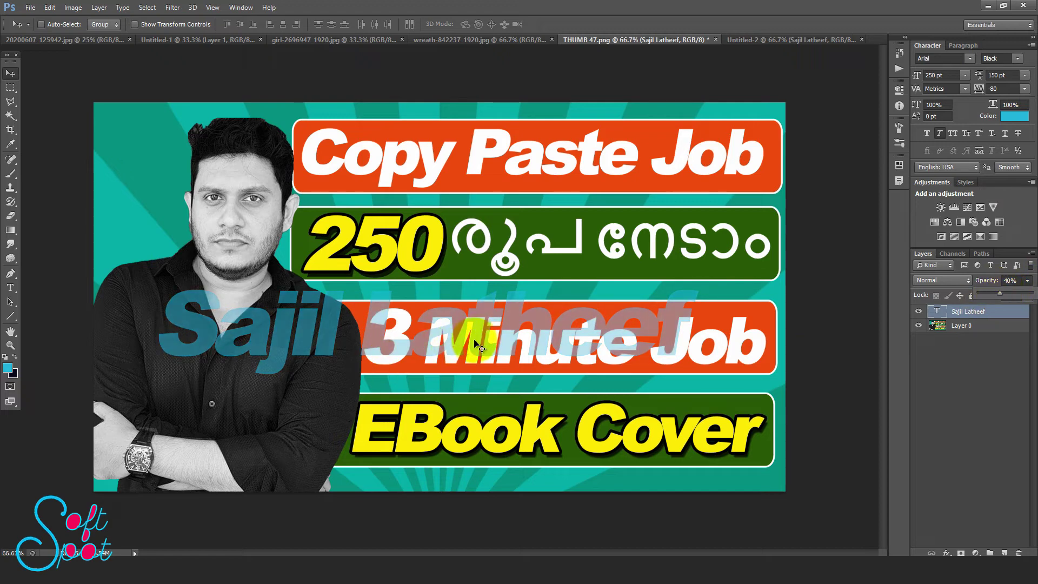
left_click_drag(489, 335, 439, 368)
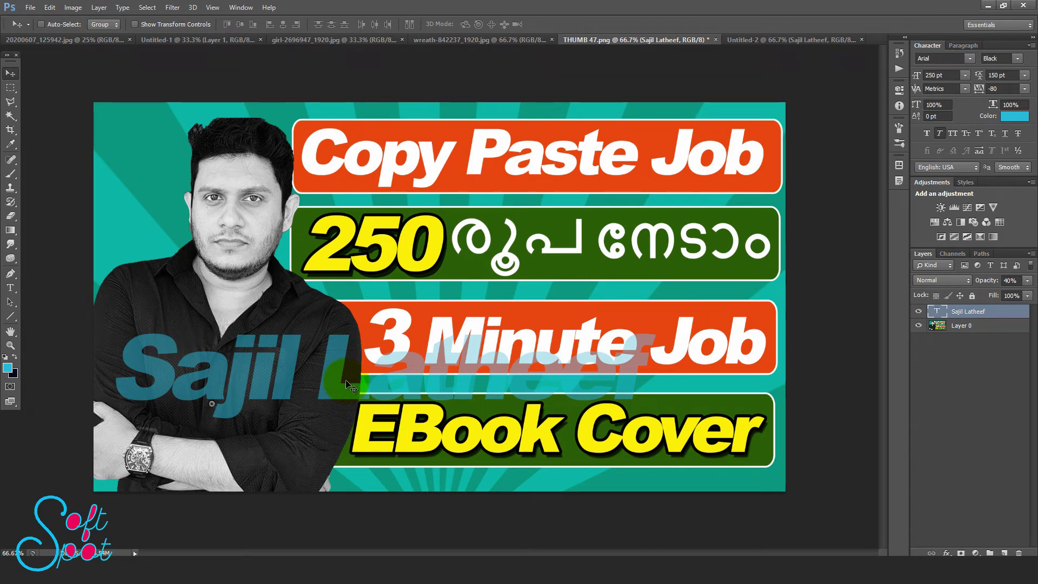
- Rotate the name text about -21° so it runs diagonally across the thumbnail
key("ctrl+t")
left_click(50, 7)
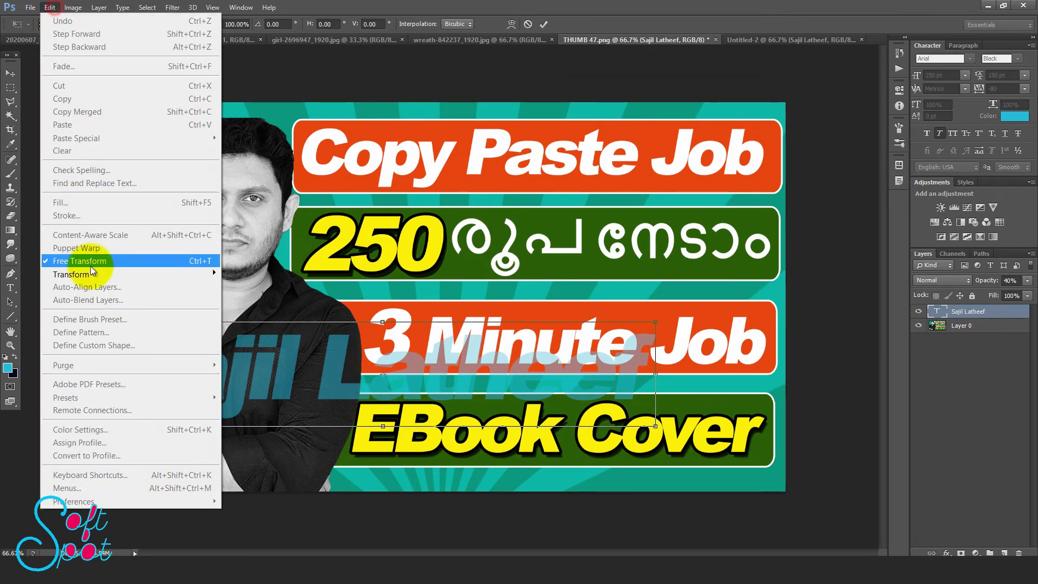
key("Escape")
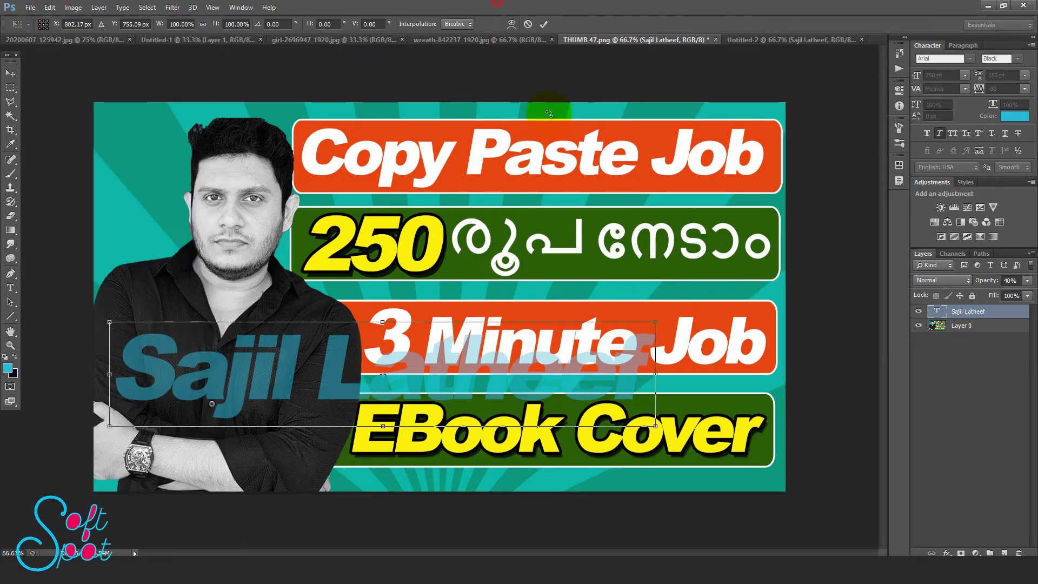
right_click(611, 388)
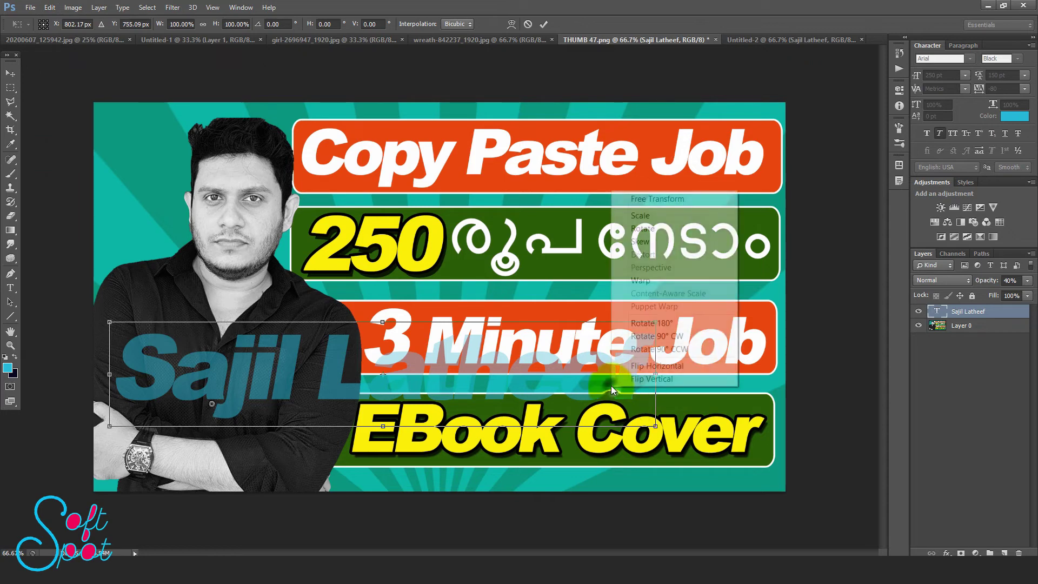
left_click(654, 229)
left_click_drag(678, 446, 708, 346)
left_click_drag(521, 340, 571, 279)
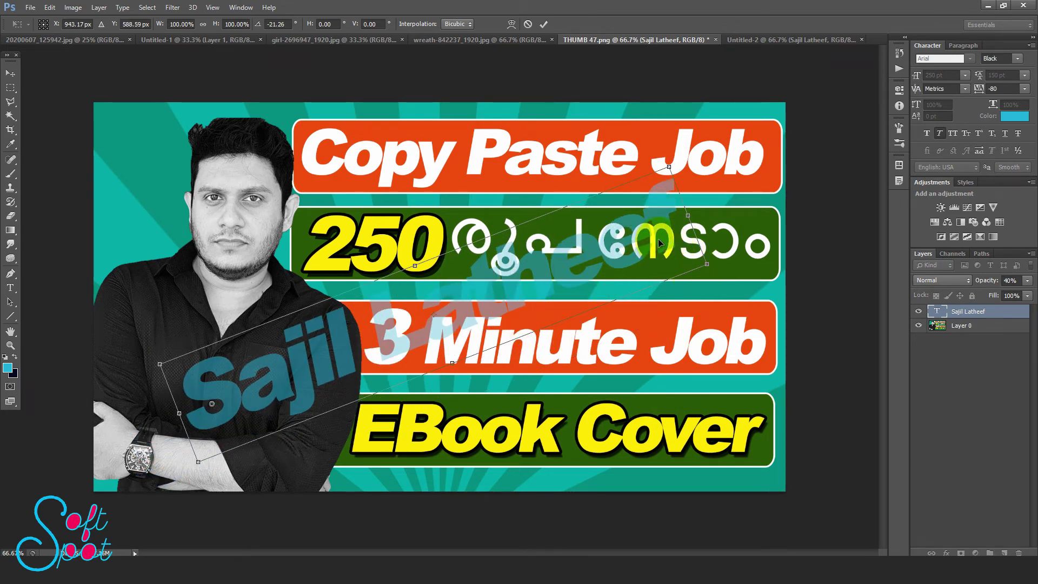
key("Return")
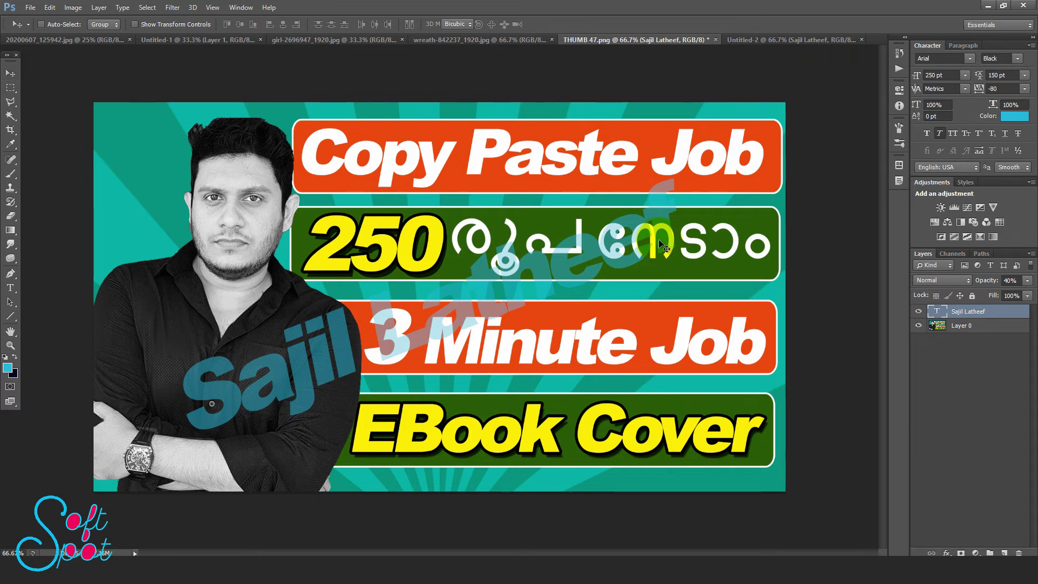
- Scale the rotated name text up to about 291.62 pt and nudge it into place
key("ctrl+t")
left_click_drag(706, 167, 791, 93)
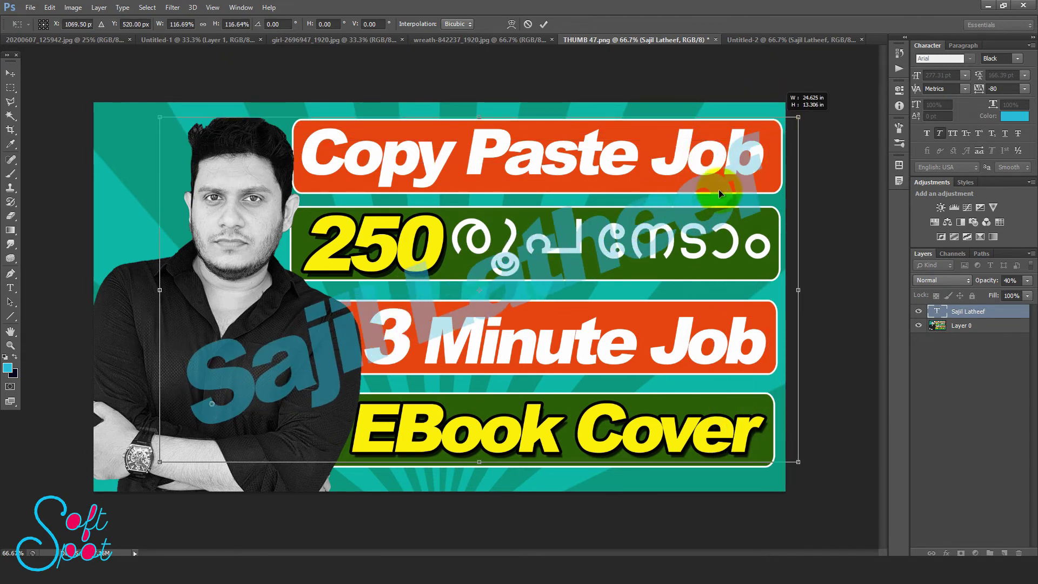
left_click_drag(693, 207, 641, 221)
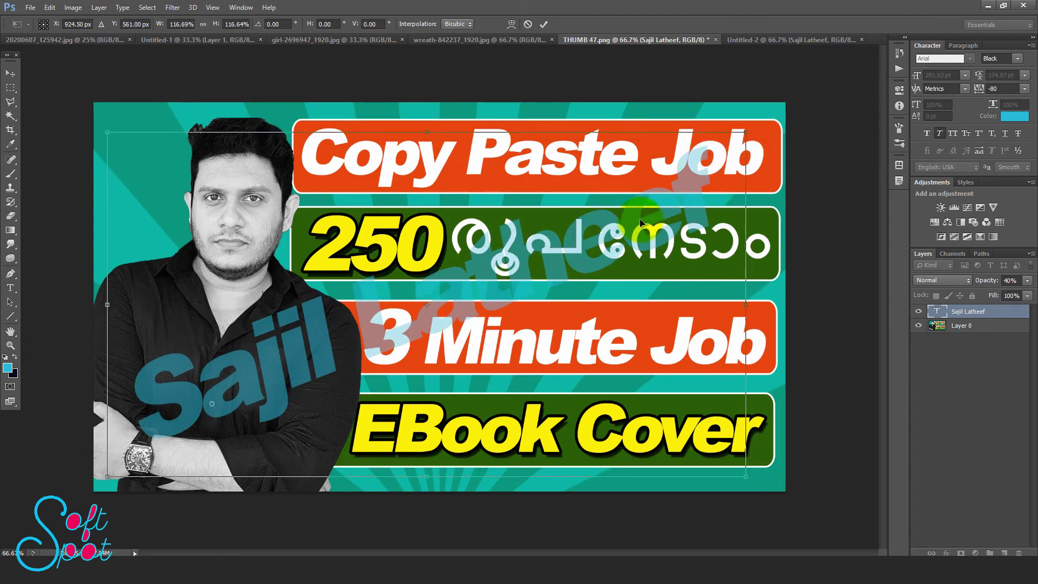
key("Return")
mouse_move(519, 260)
left_mouse_down()
mouse_move(536, 286)
mouse_move(531, 264)
left_mouse_up()
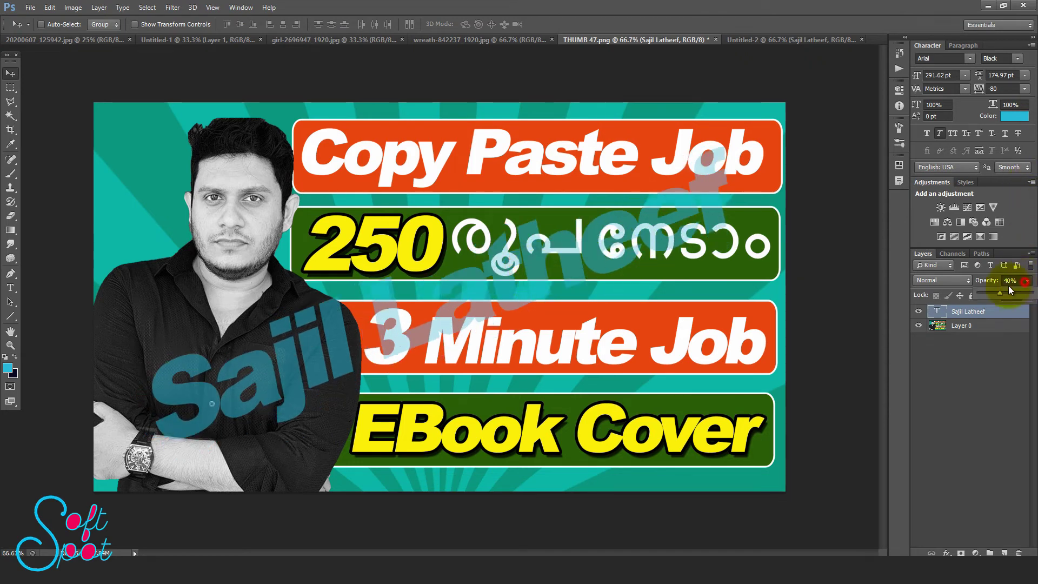
- Fade the thumbnail watermark to 22% opacity, fine-tune its position, then show Untitled-2 again
left_click_drag(990, 294, 988, 294)
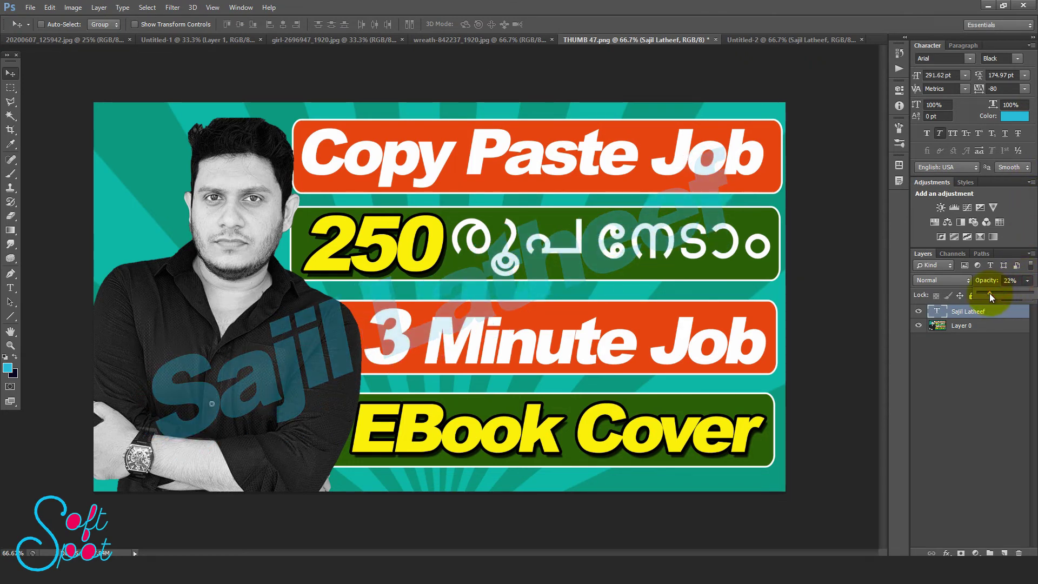
left_click_drag(558, 249, 540, 264)
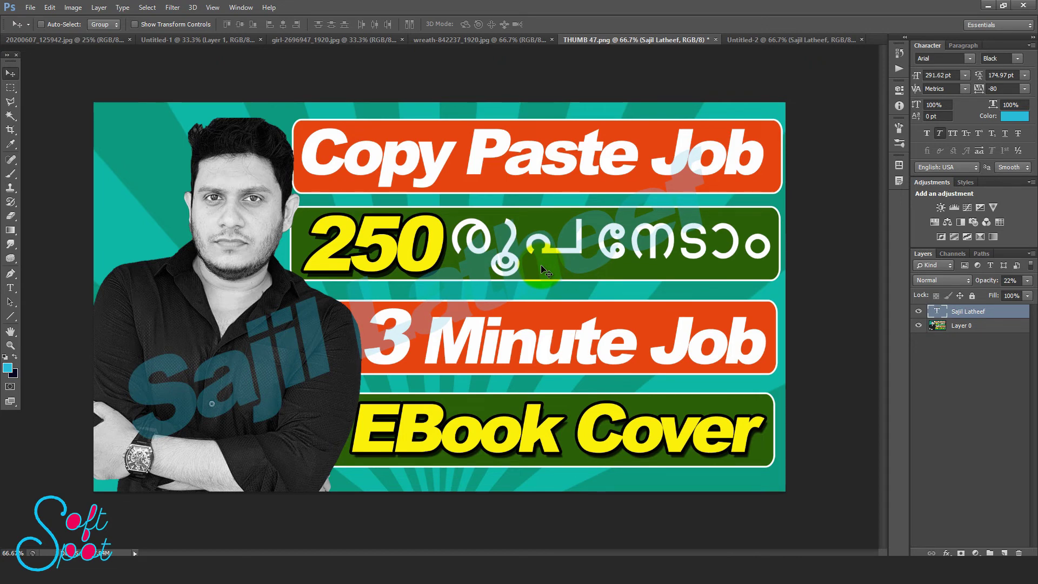
left_click_drag(541, 264, 554, 260)
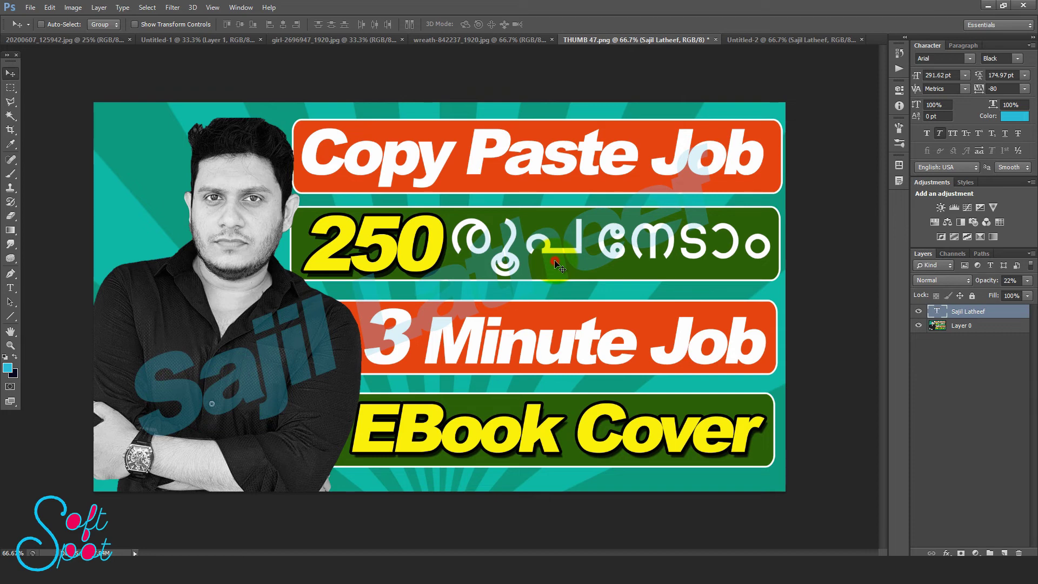
left_click_drag(559, 257, 558, 260)
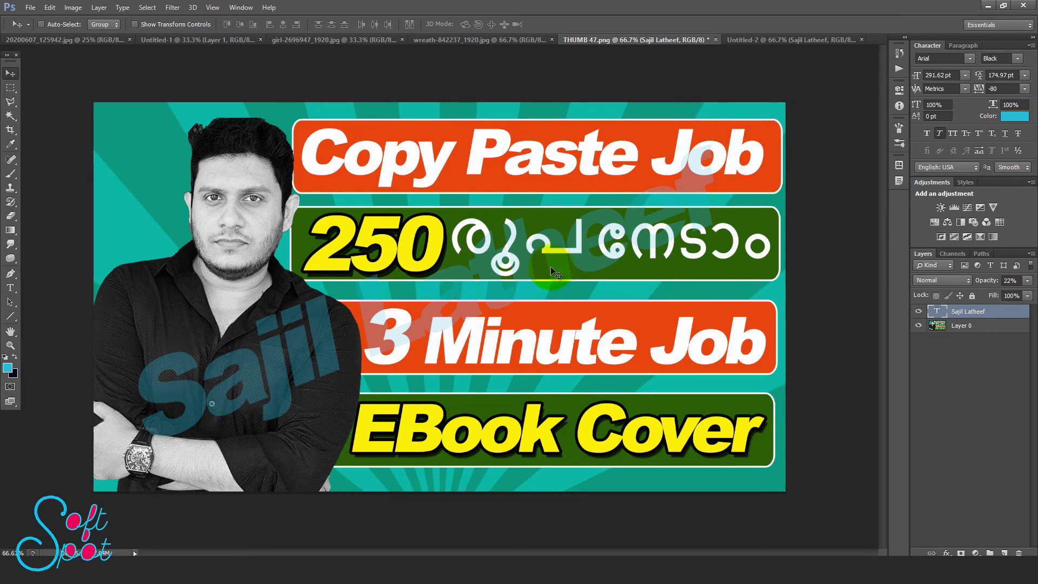
left_click_drag(552, 273, 551, 266)
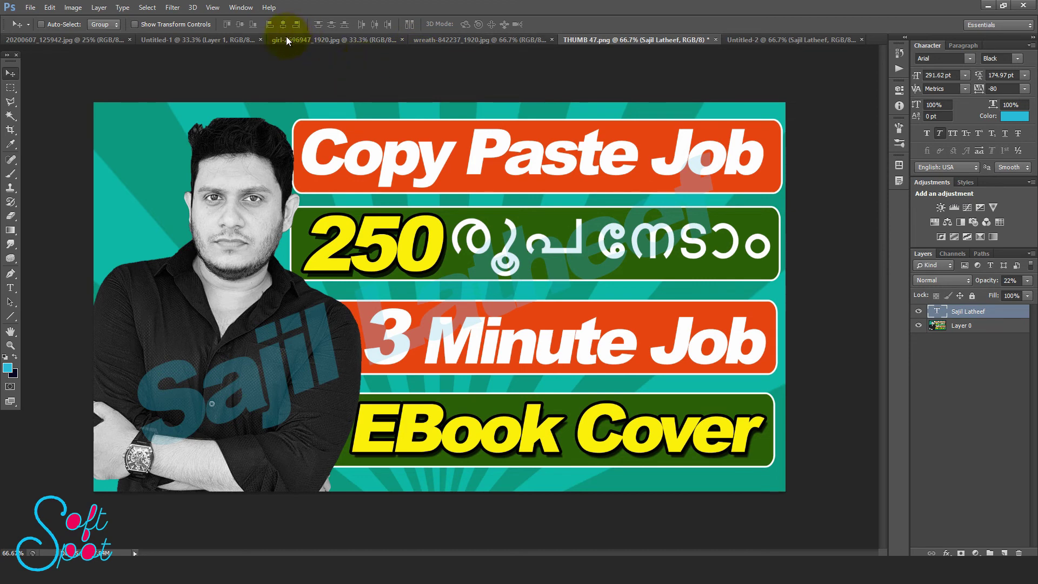
left_click_drag(398, 260, 416, 320)
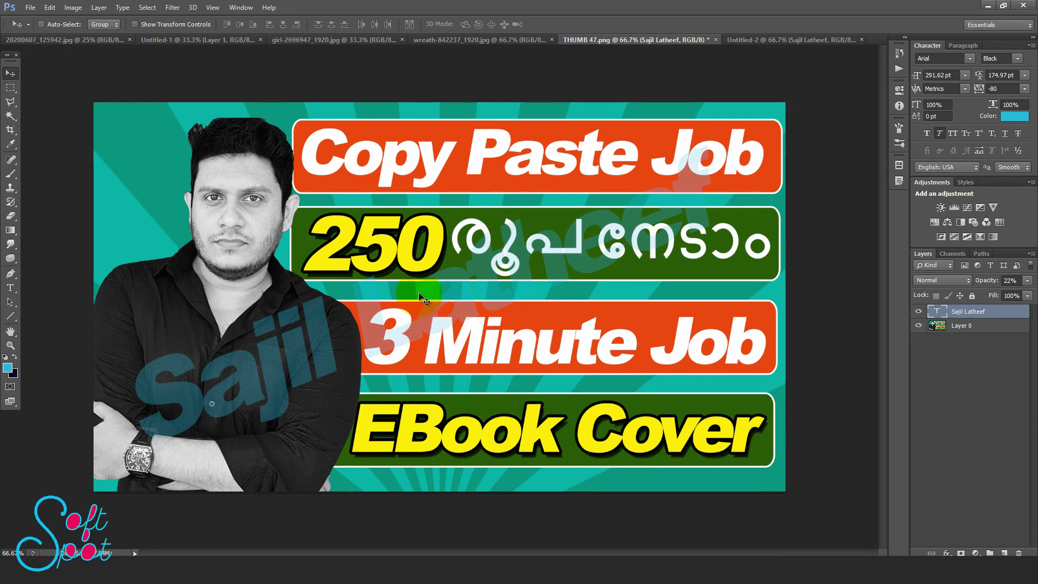
left_click(749, 40)
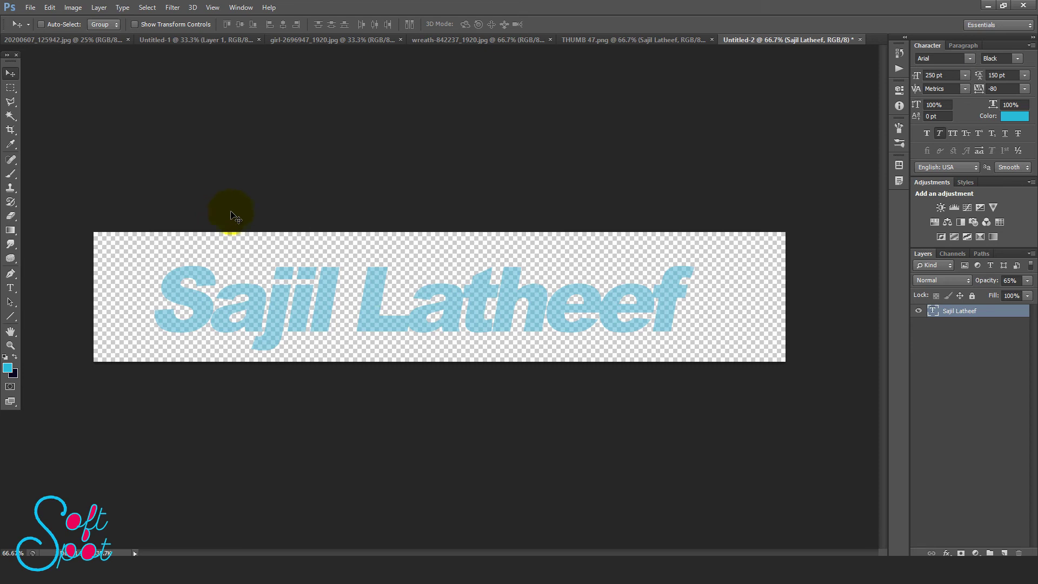
- Shift the faint watermark slightly on THUMB 47.png, then view the painted-face and wreath photos
left_click(621, 39)
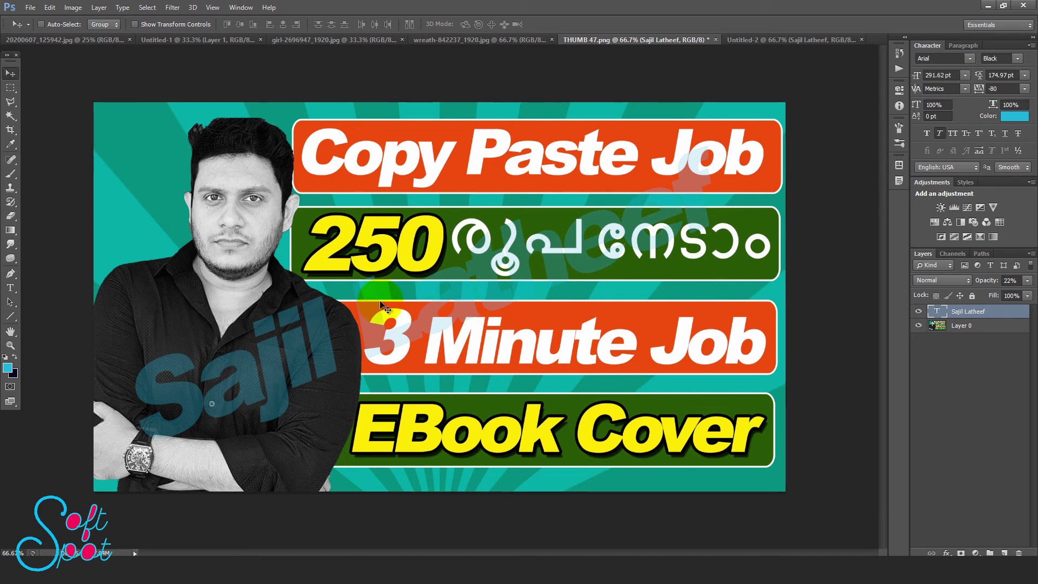
left_click_drag(362, 317, 508, 268)
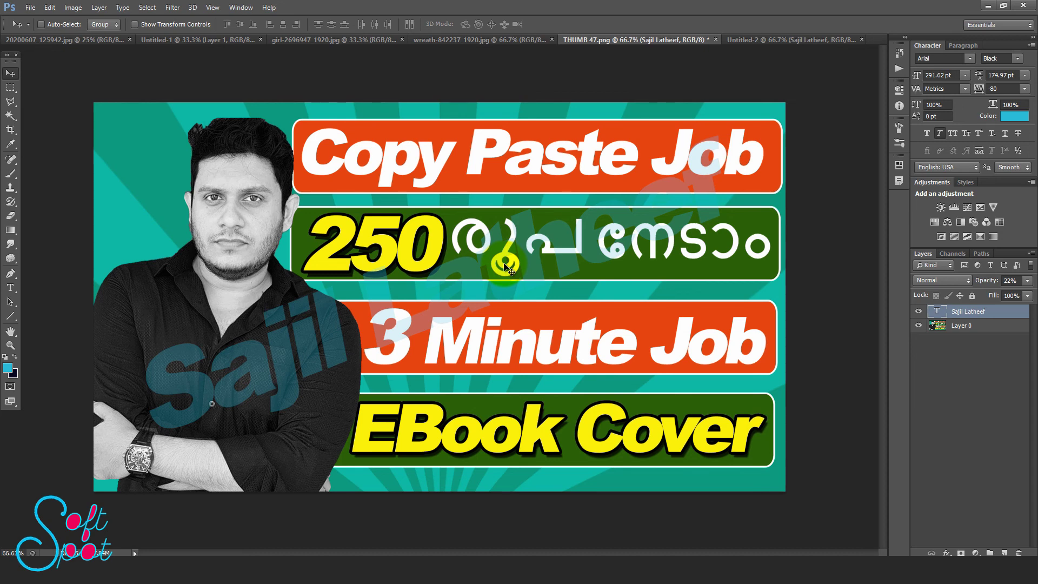
left_click(320, 36)
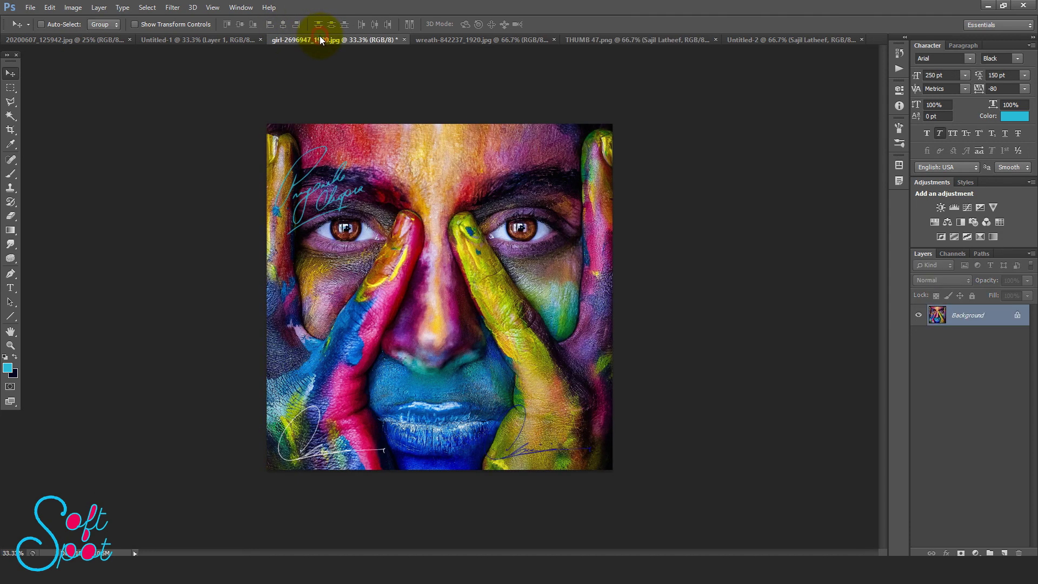
left_click(475, 40)
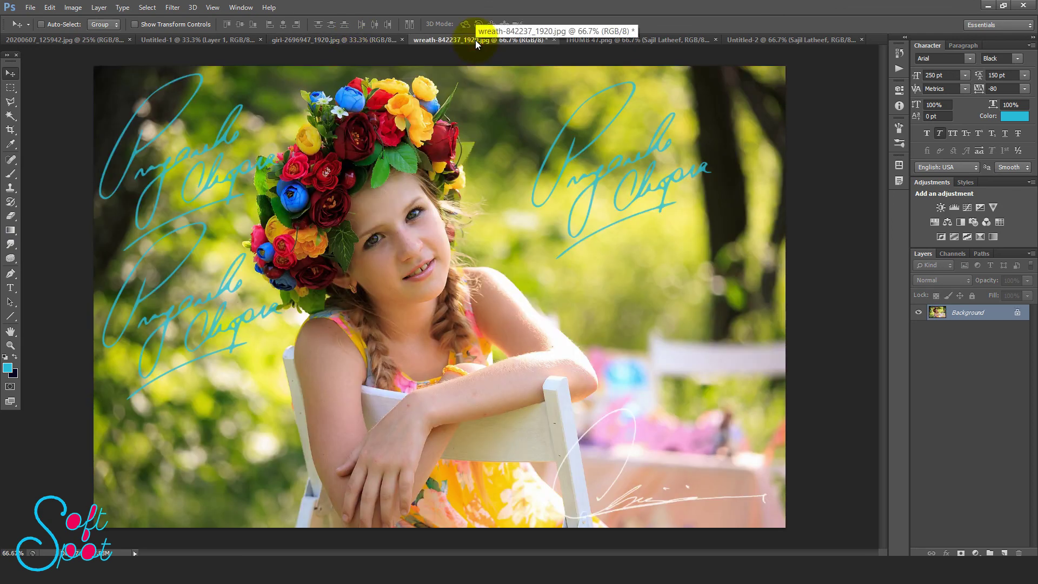